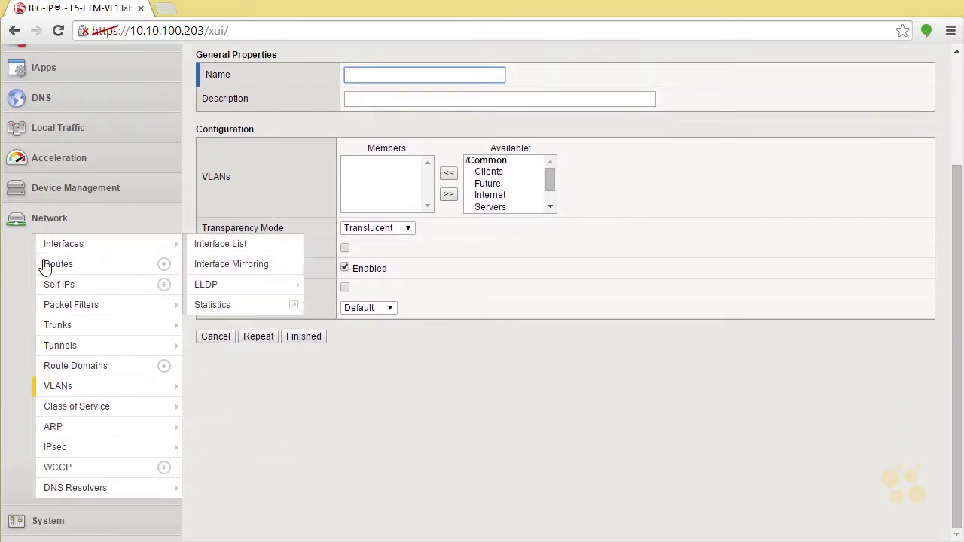
Review the configured self IPs, routes and VLANs in the network settings
click(67, 286)
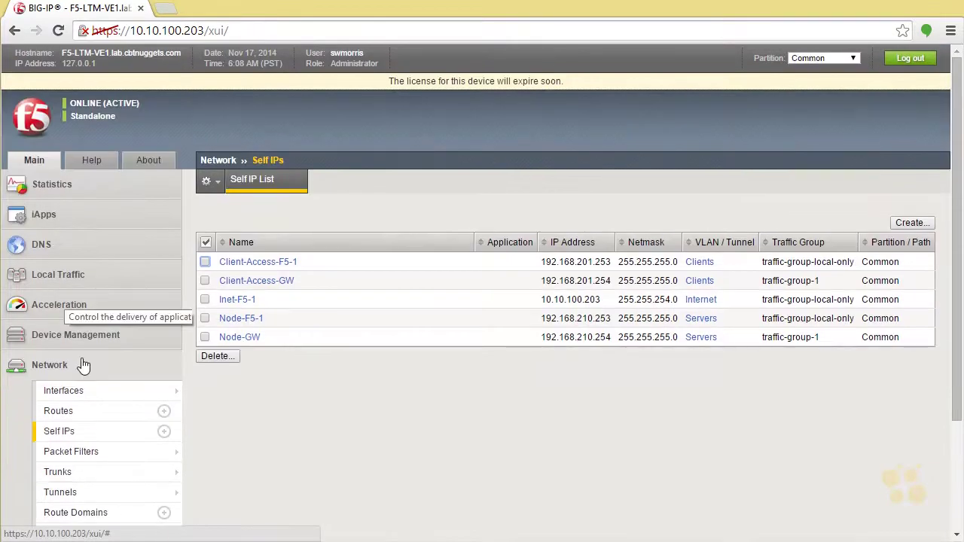
click(60, 411)
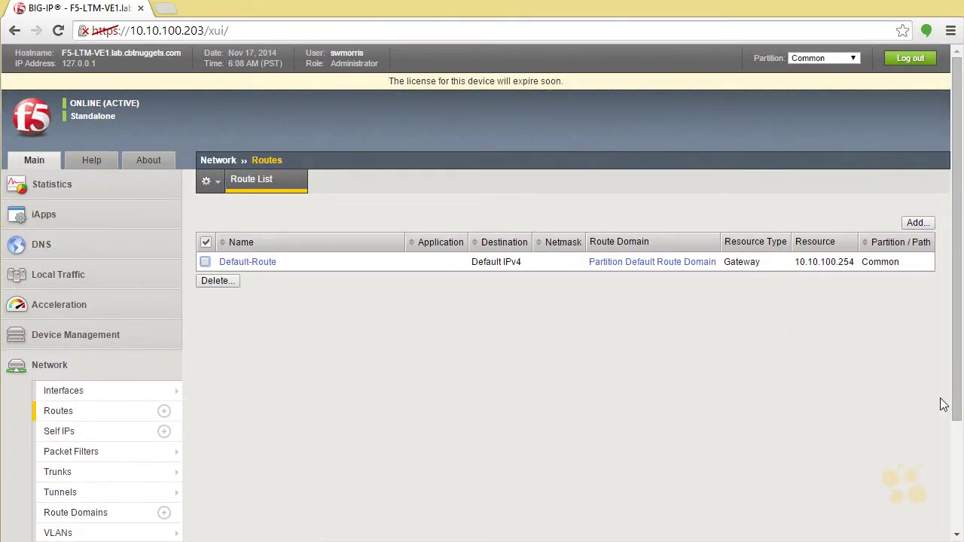
scroll(930, 461, down, 3)
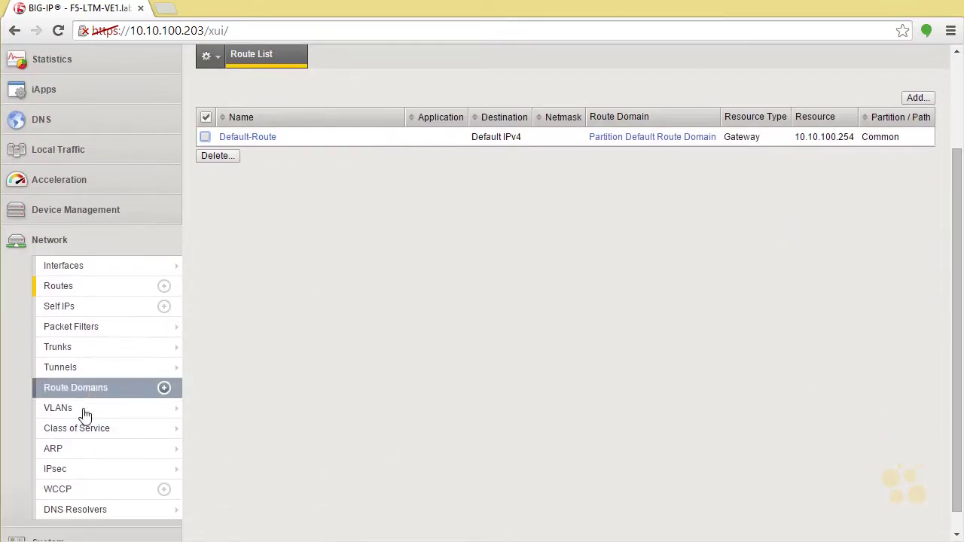
click(80, 413)
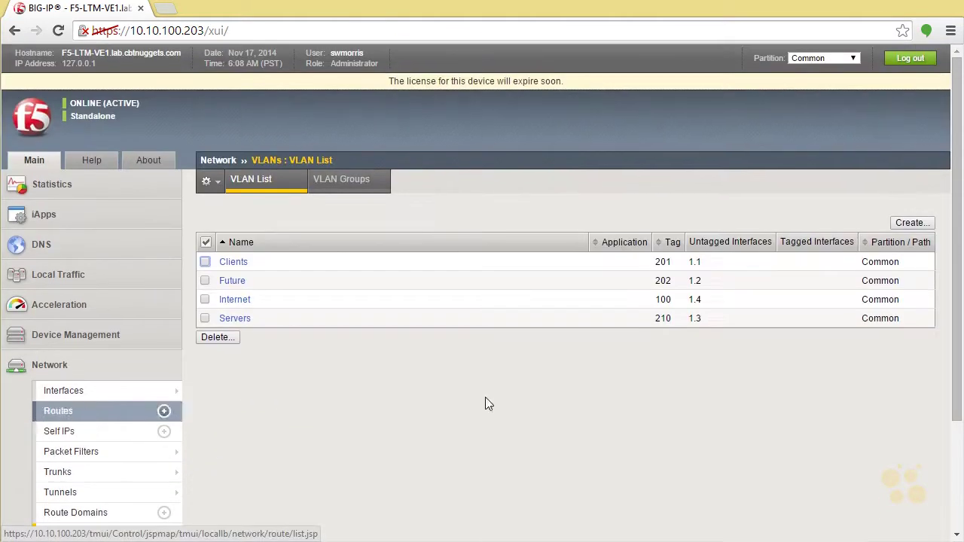
drag(948, 281, 951, 424)
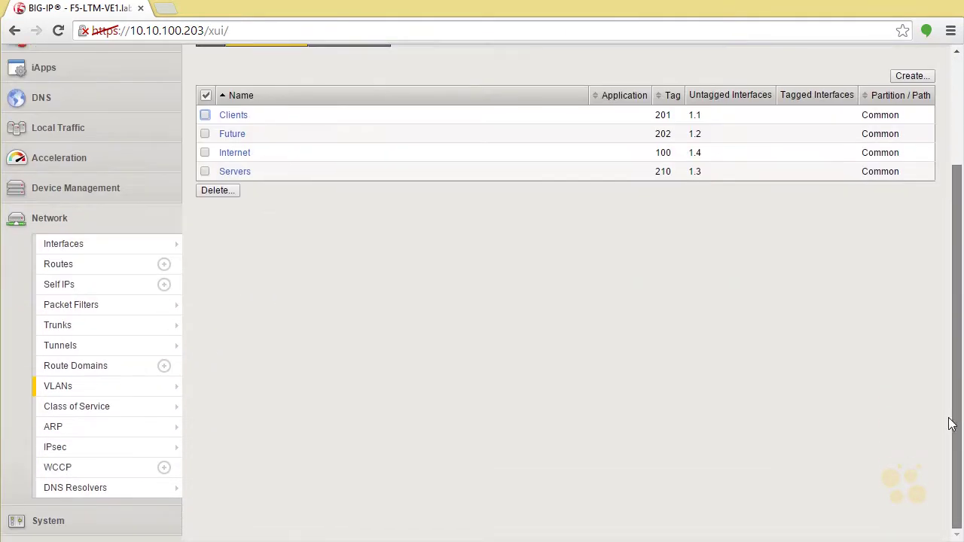
Look over the System and Local Traffic configuration areas and open the list of local traffic nodes
click(58, 521)
mouse_move(60, 518)
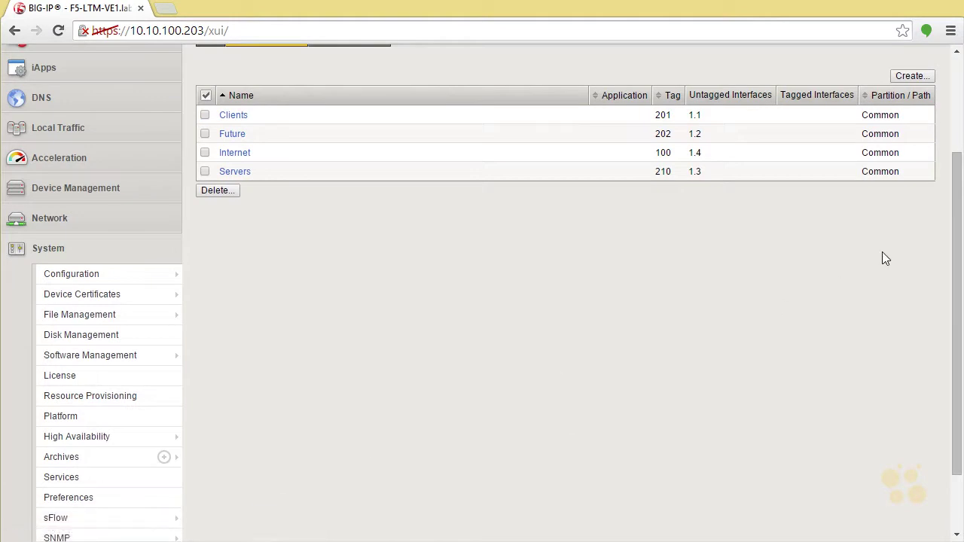
click(71, 128)
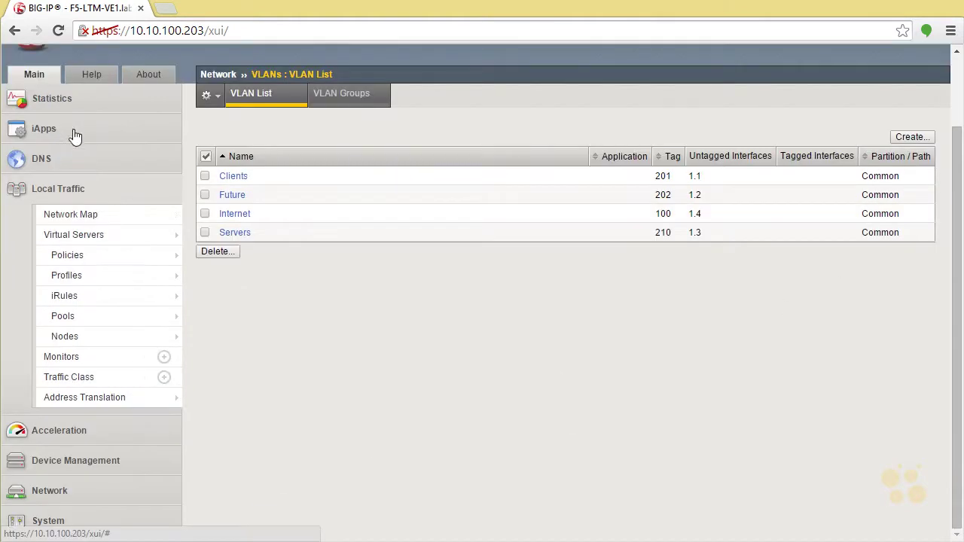
mouse_move(91, 275)
mouse_move(277, 361)
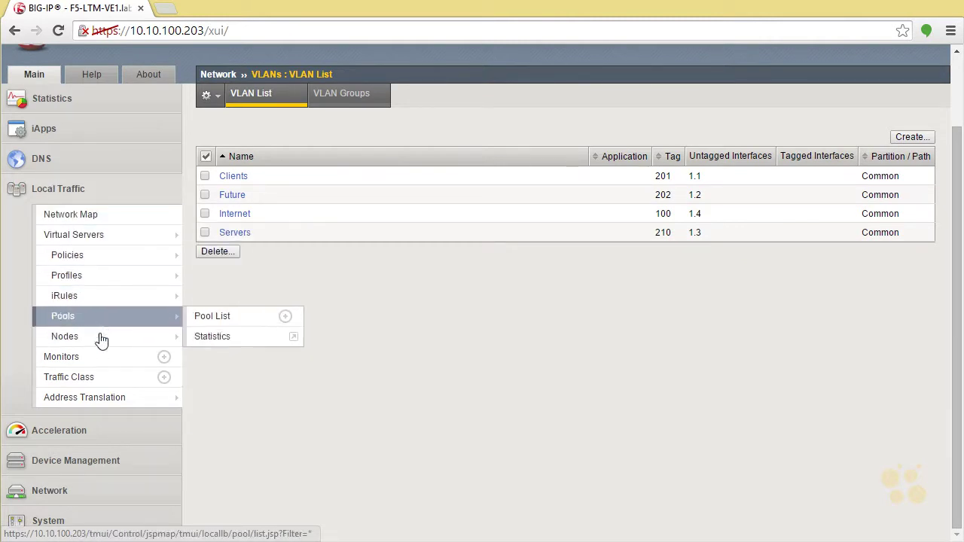
mouse_move(99, 344)
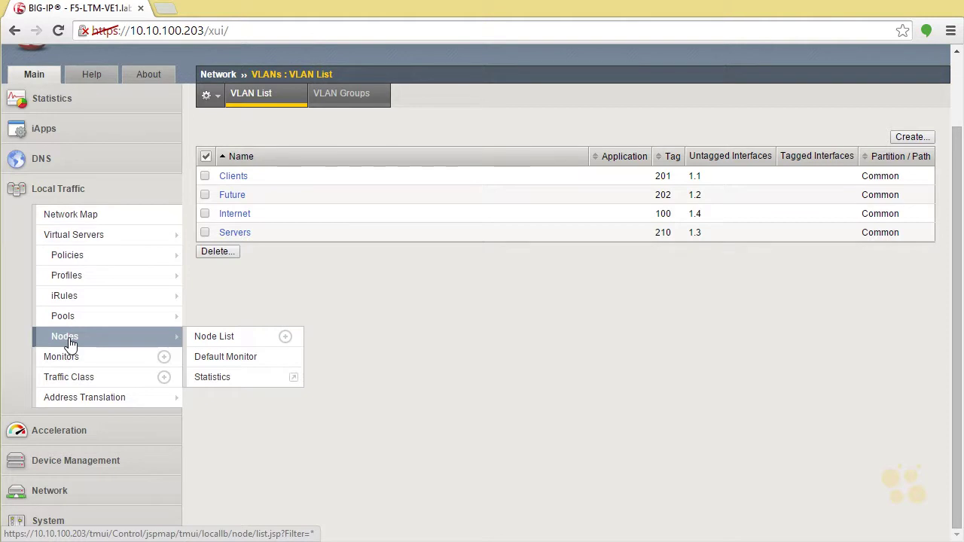
mouse_move(76, 326)
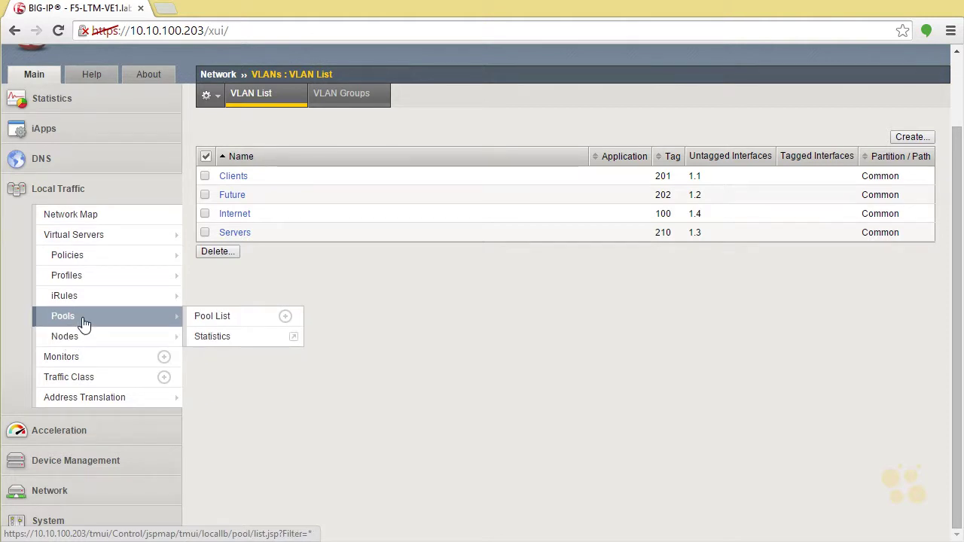
mouse_move(102, 240)
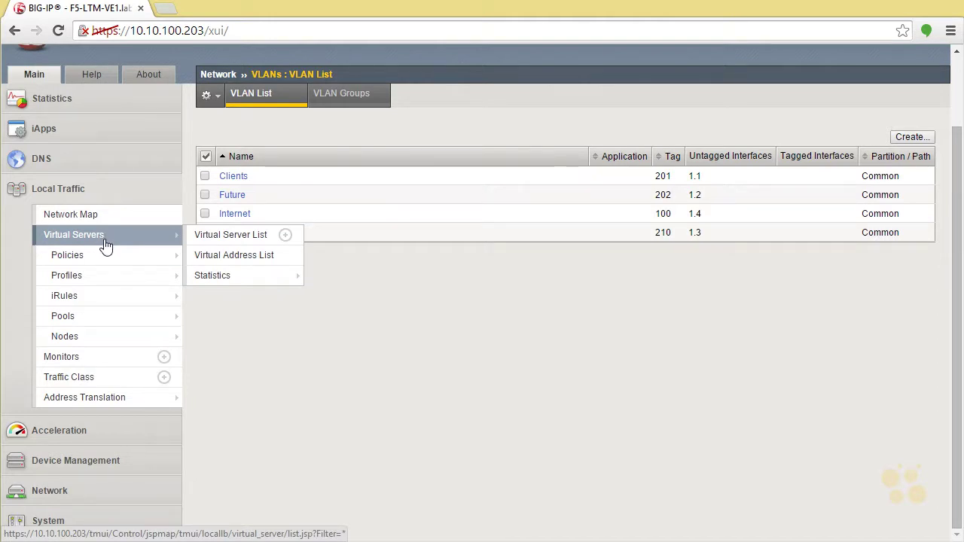
click(94, 336)
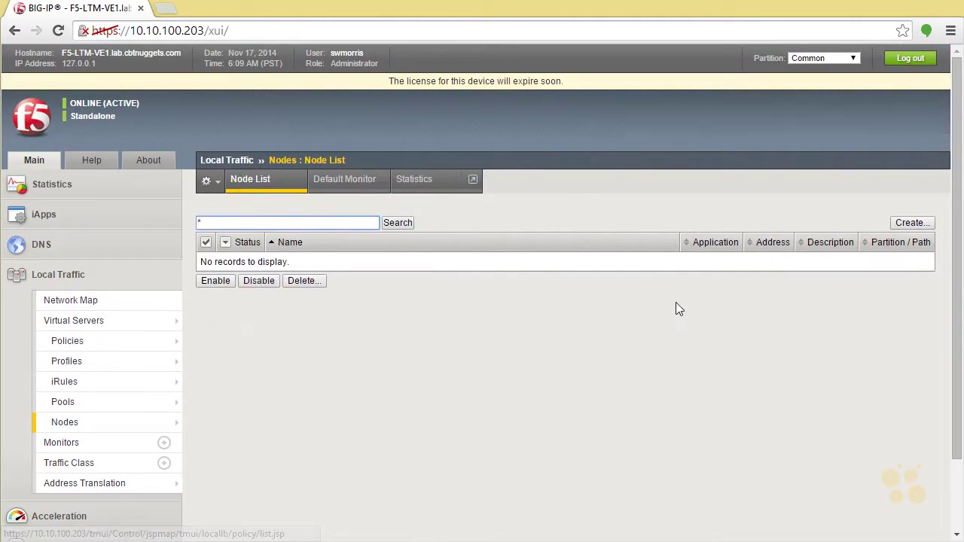
Create a node named Node-11 with the address 192.168.210.11, keeping the default configuration
click(913, 223)
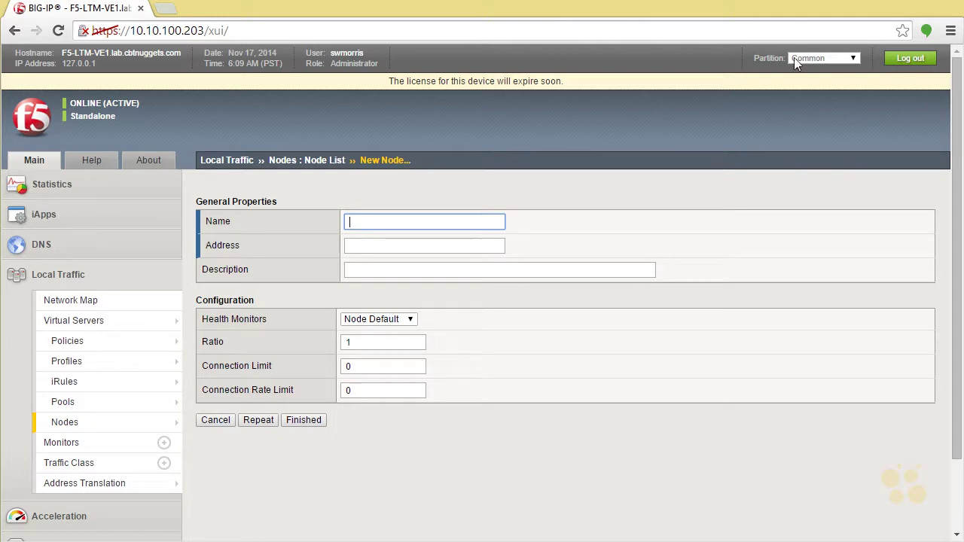
text(Node)
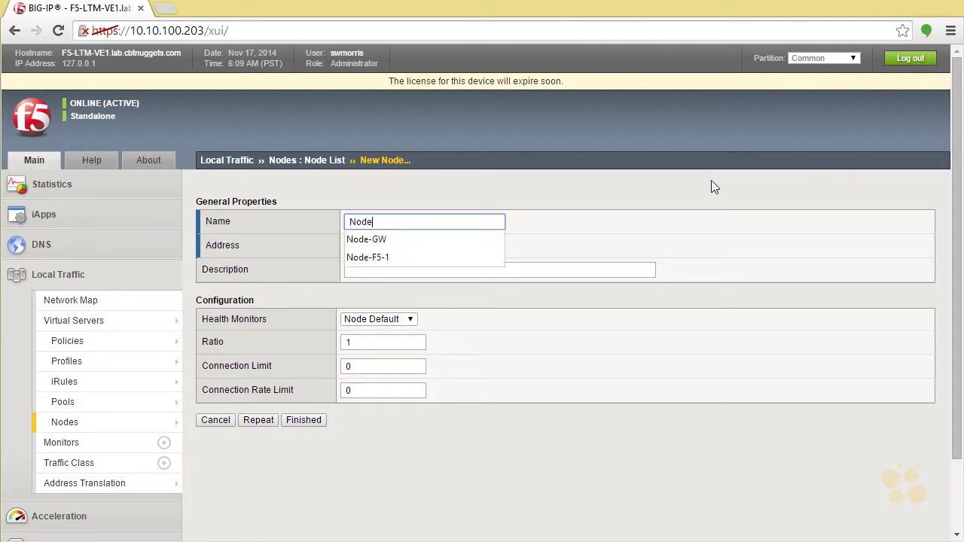
text( 1)
key(BackSpace)
key(BackSpace)
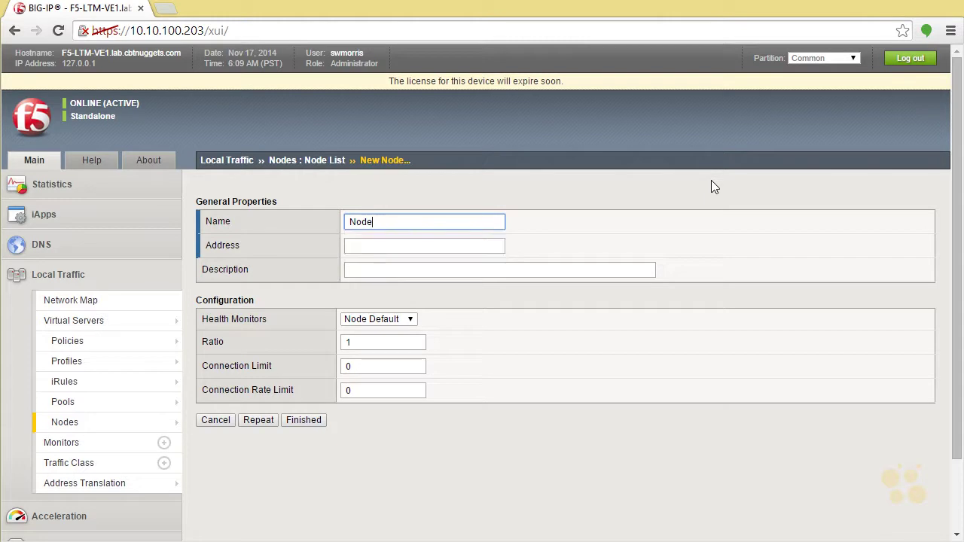
text(-1)
key(Tab)
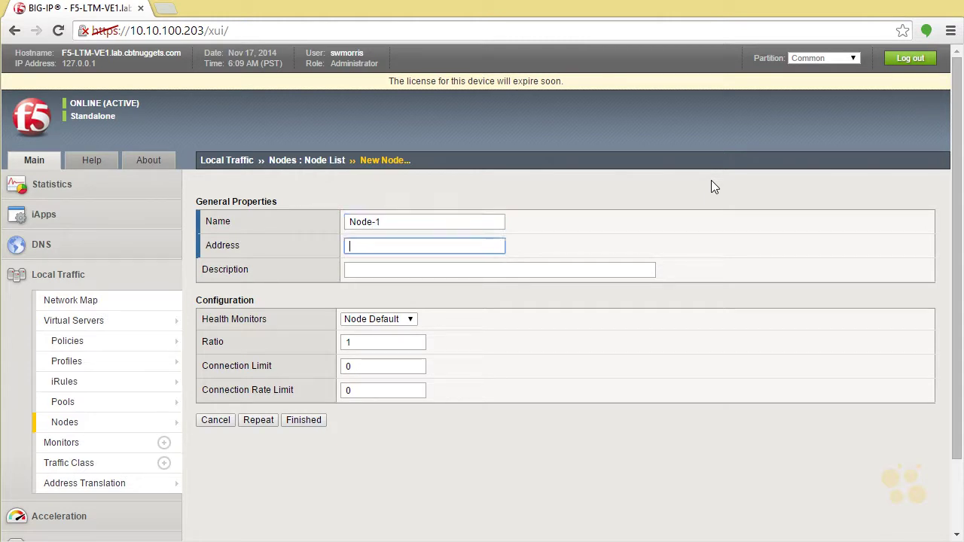
text(192.168.210.11)
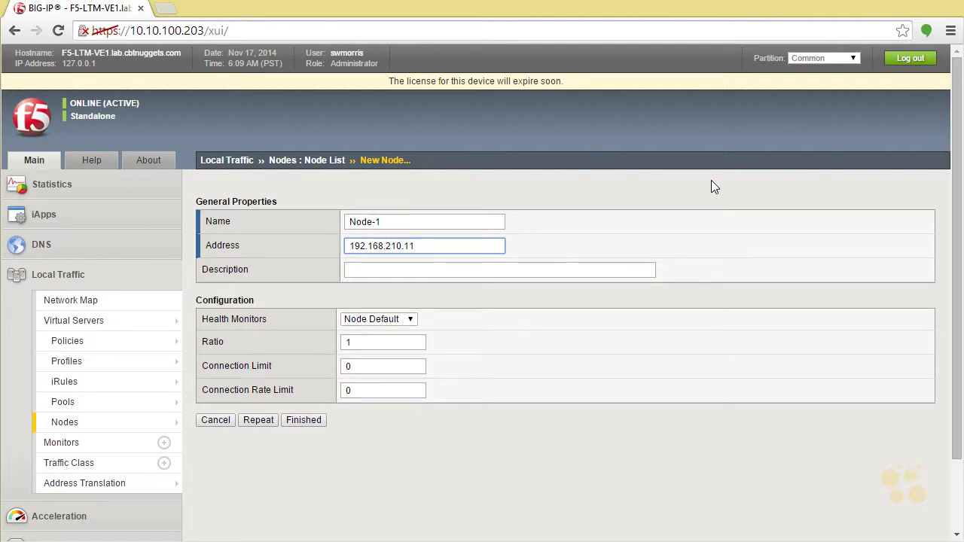
click(445, 223)
text(1)
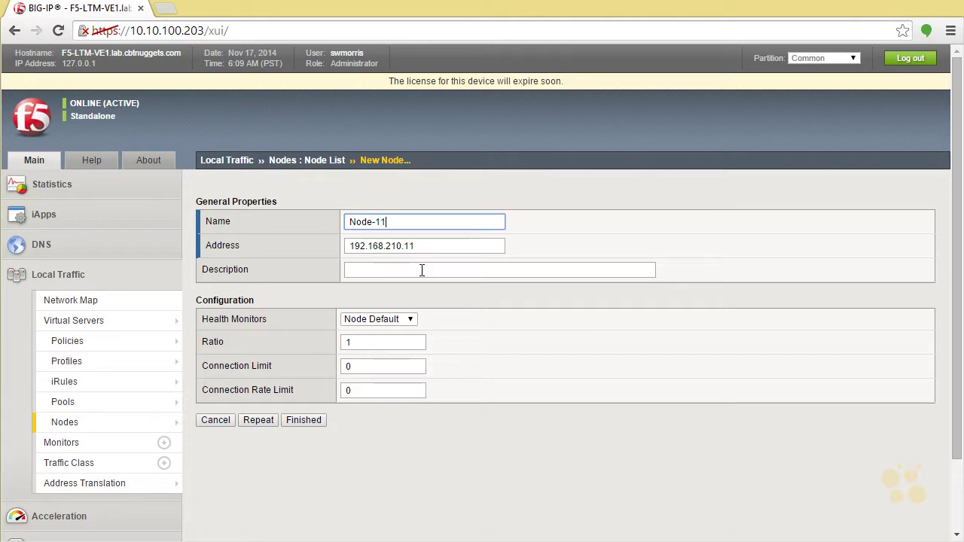
click(314, 422)
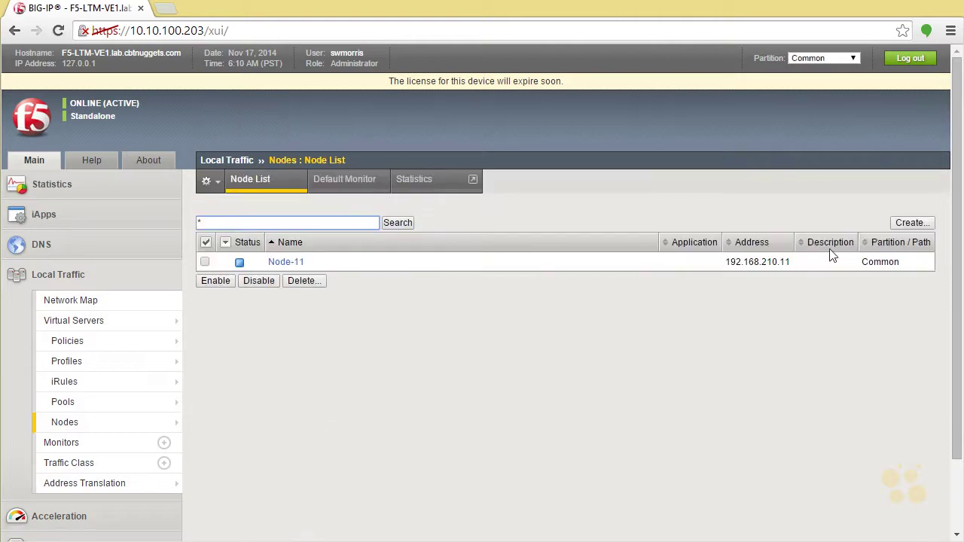
Create a node named Node-12 with the address 192.168.210.12, keeping the default configuration
click(903, 226)
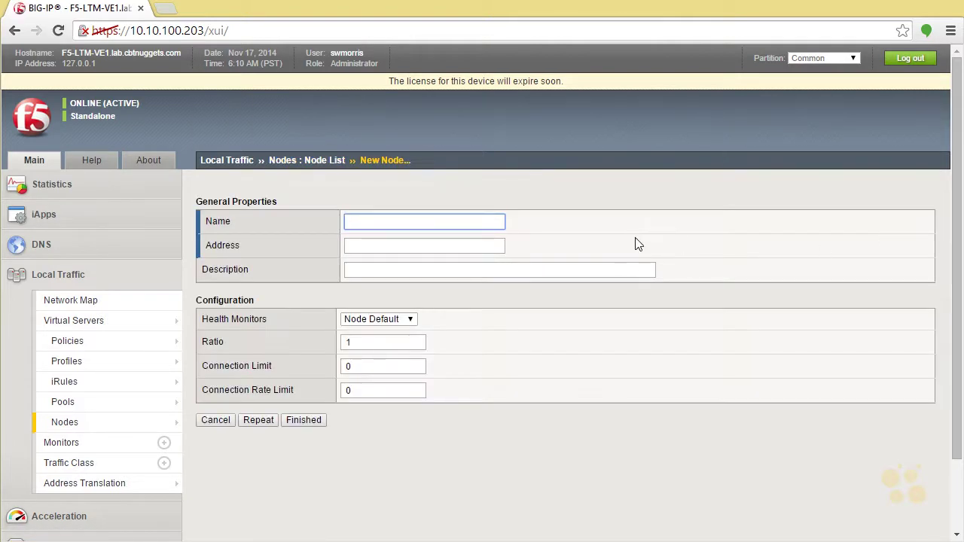
text(Node-12)
key(Tab)
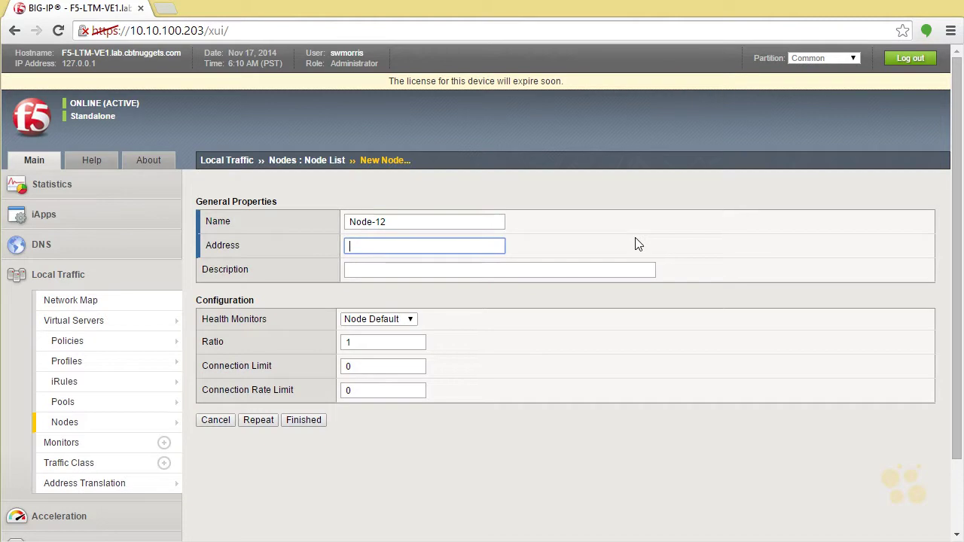
text(192.168.)
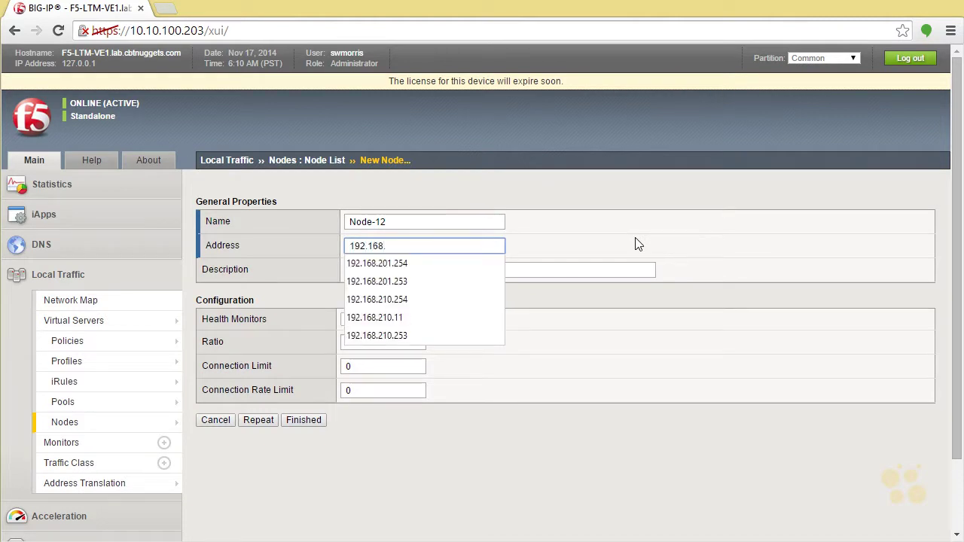
text(210.12)
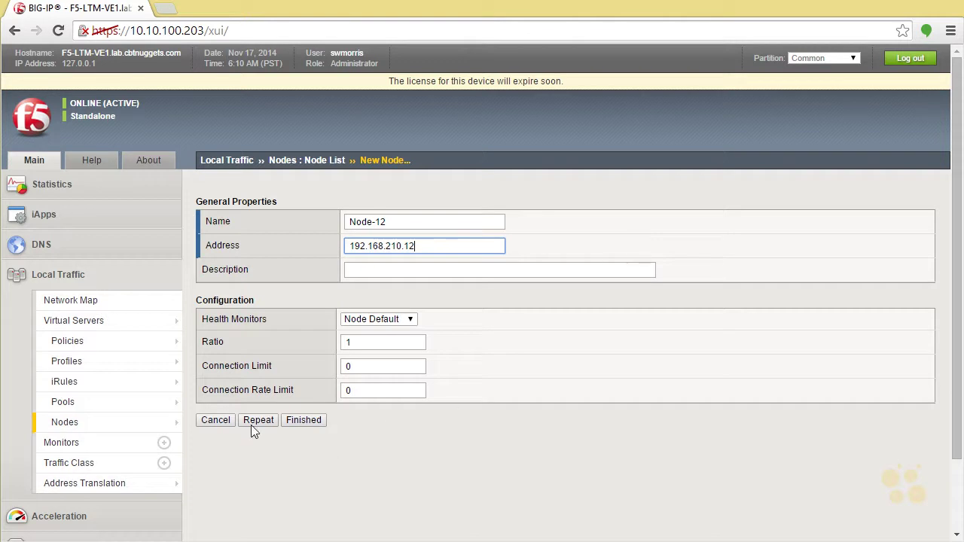
click(296, 421)
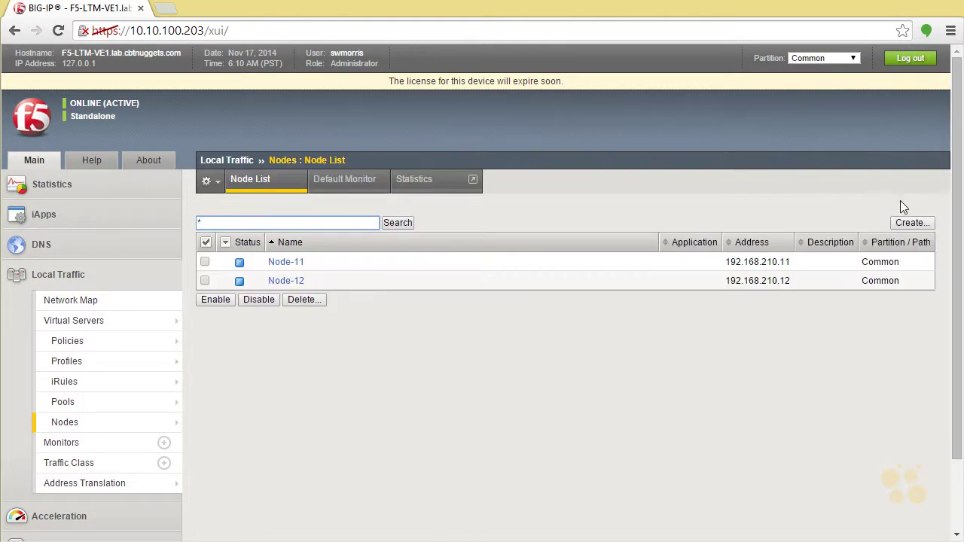
Create a node named Node-13 with the address 192.168.210.13, keeping the default configuration
click(907, 223)
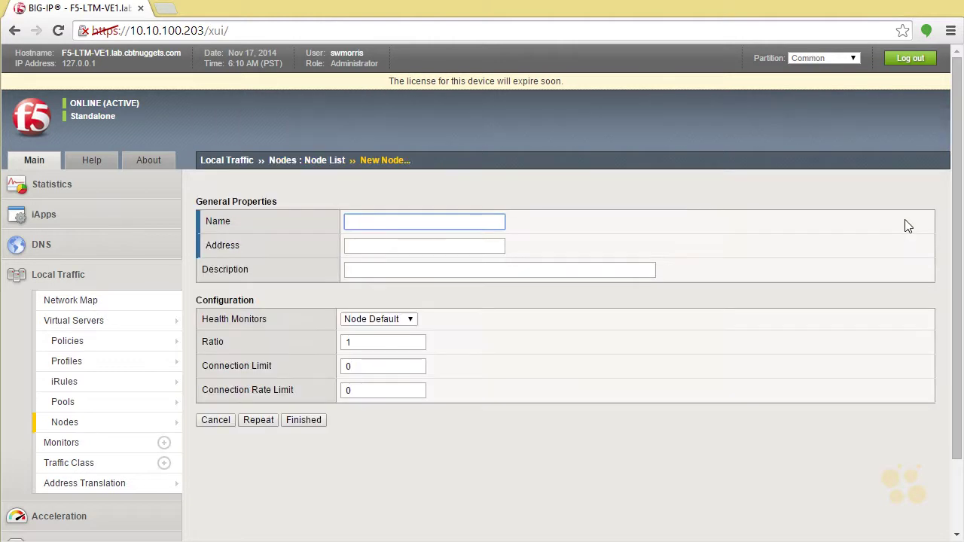
text(Node-13)
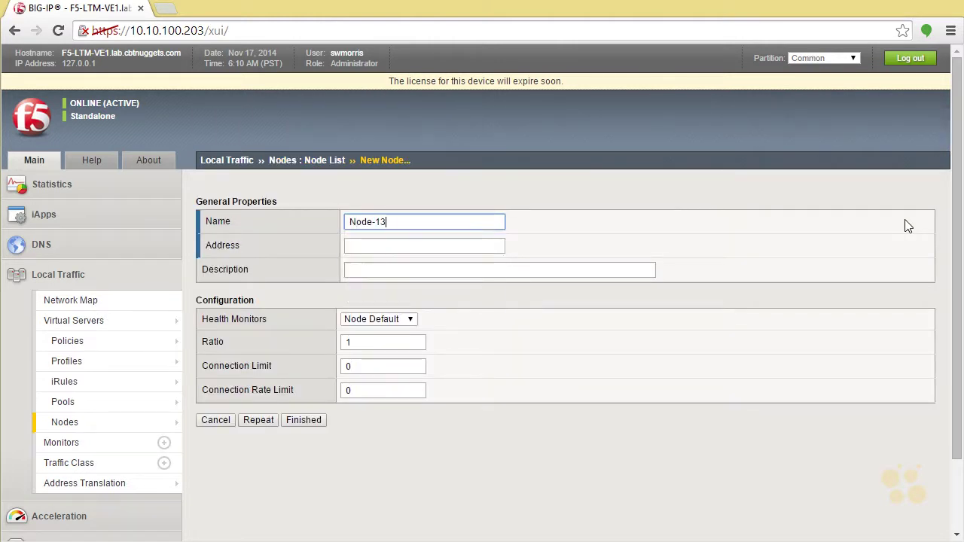
key(Tab)
text(192.168)
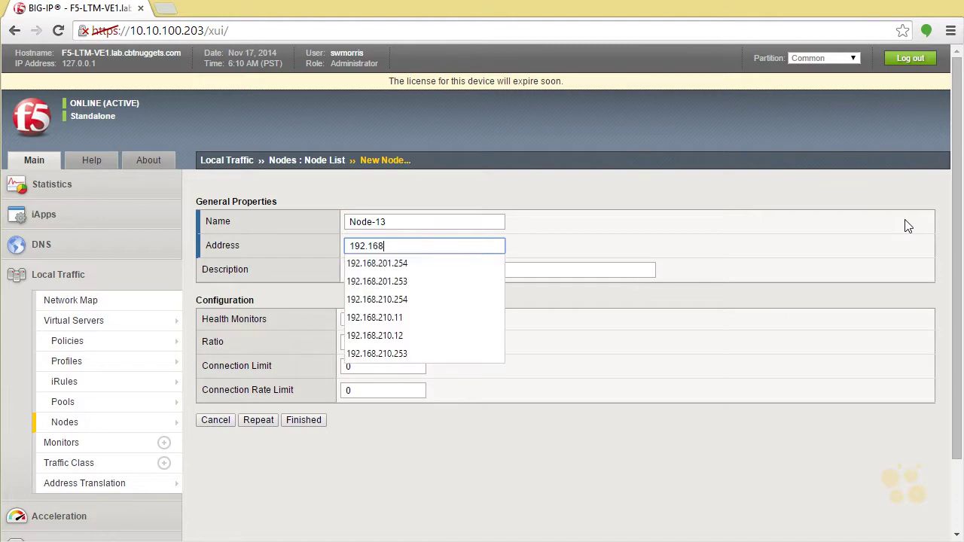
text(.210.13)
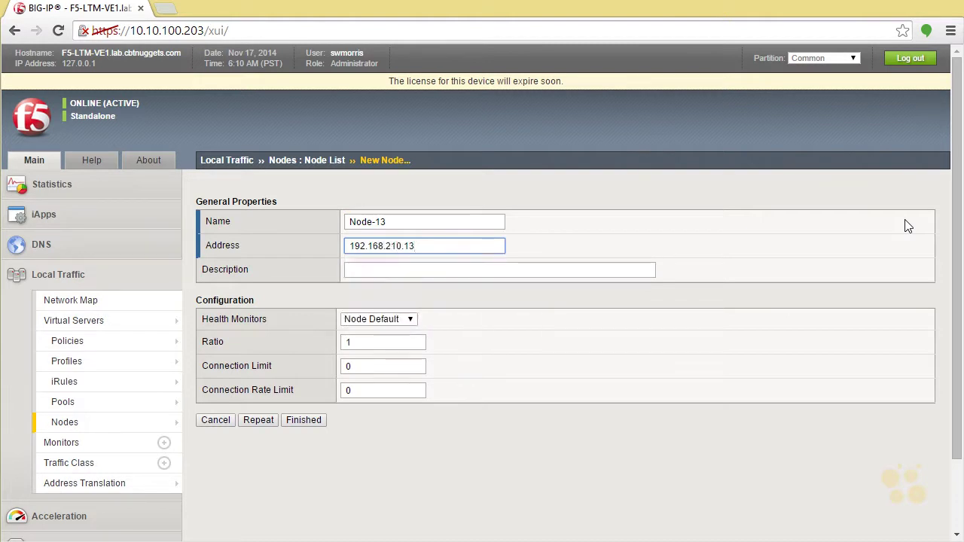
click(305, 420)
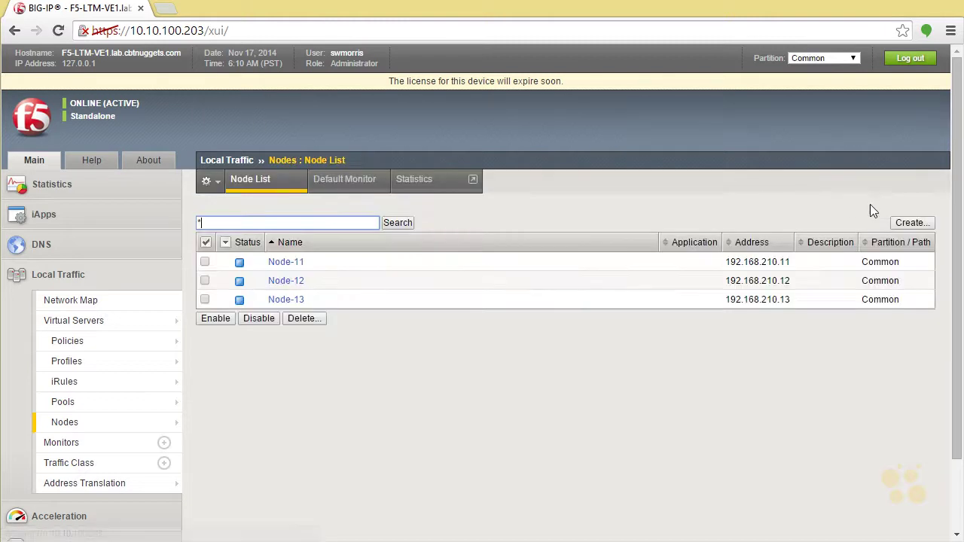
Create a node named Node-14 with the address 192.168.210.14, keeping the default configuration
click(904, 223)
text(Node-14)
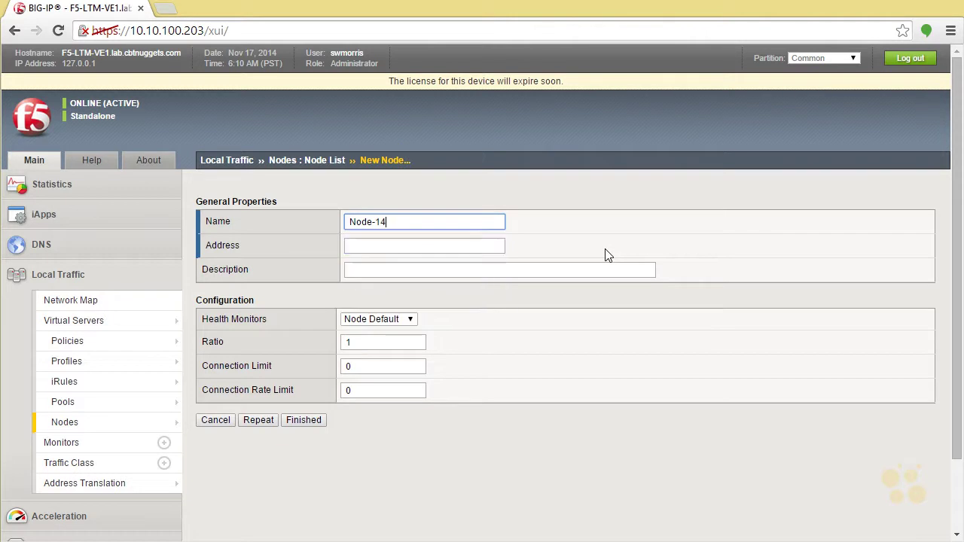
key(Tab)
text(192)
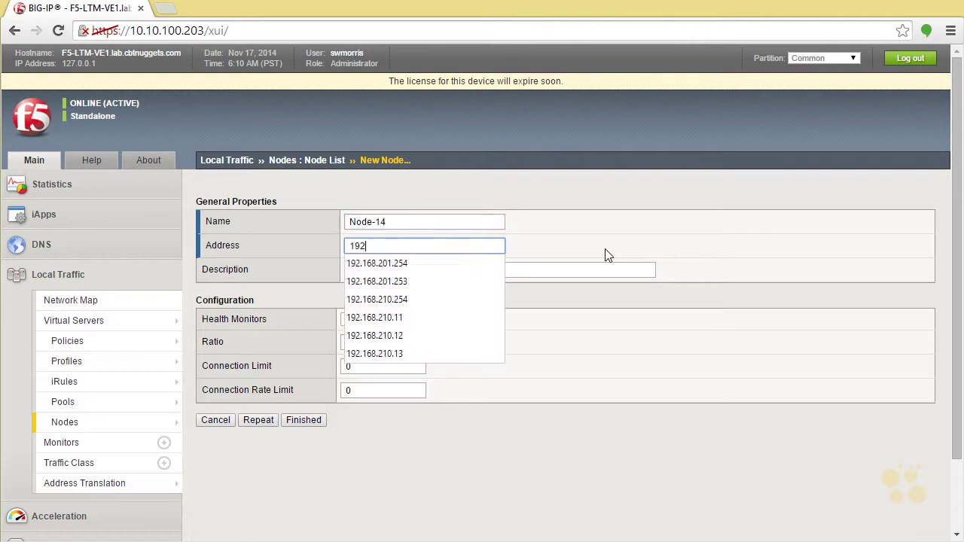
text(.168.210.14)
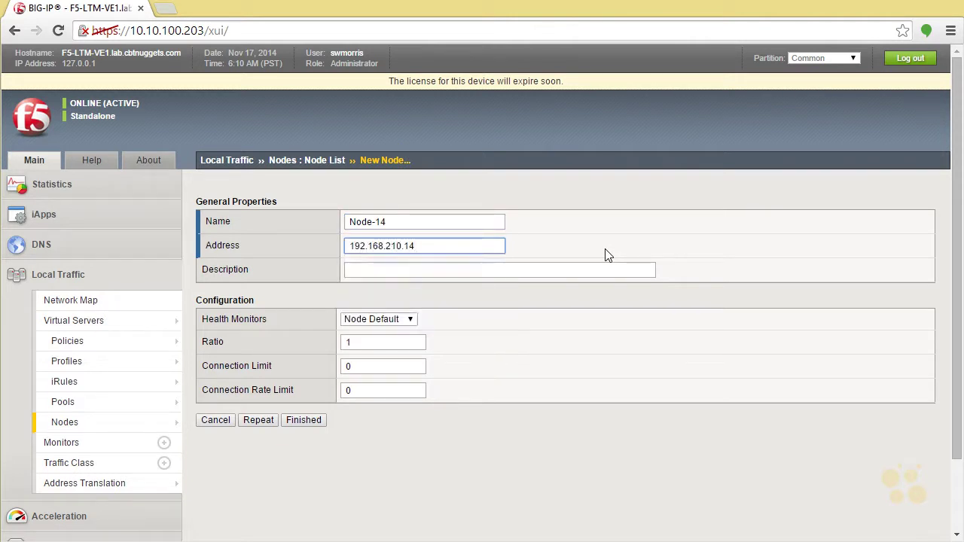
click(304, 421)
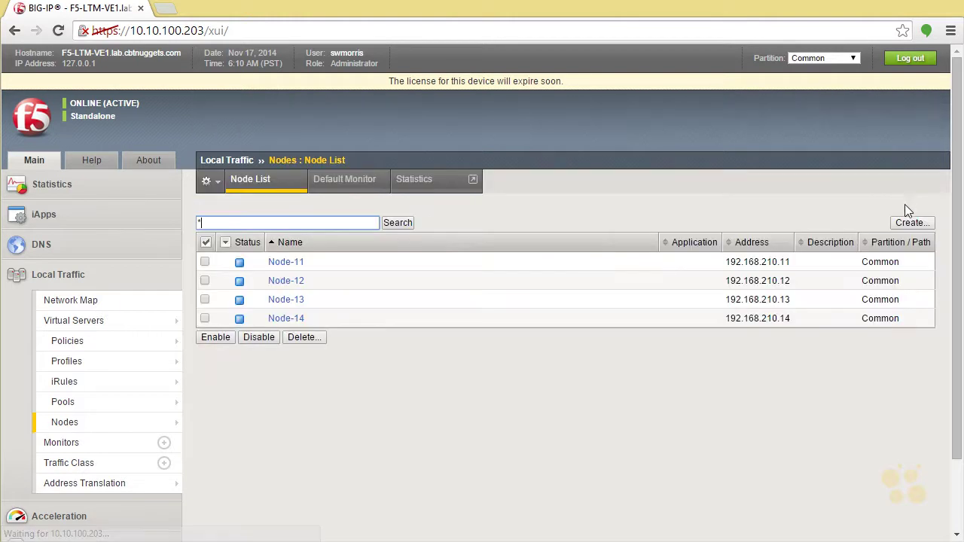
Create a node named Node-15 with the address 192.168.210.15, keeping the default configuration
click(906, 222)
text(192.168.210)
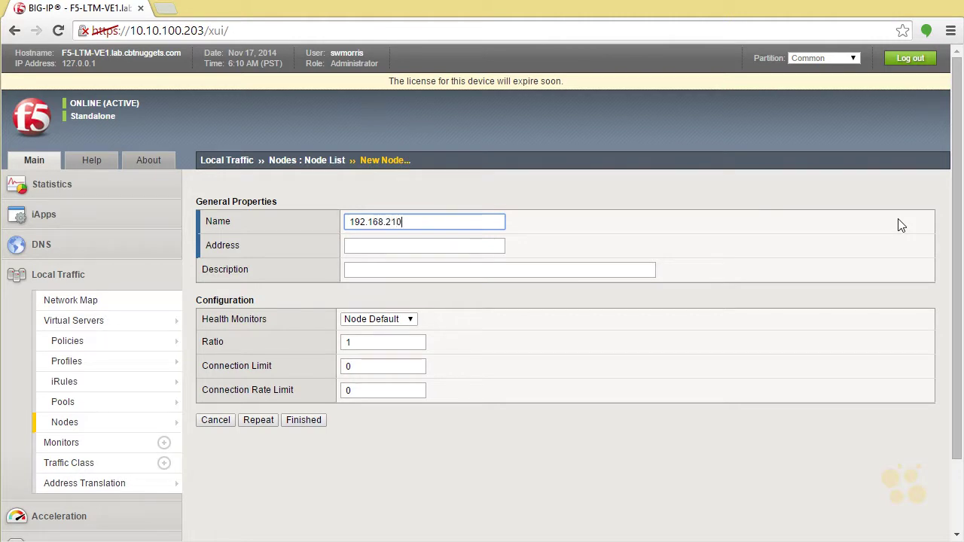
key(BackSpace)
key(BackSpace)
key(BackSpace)
key(BackSpace)
key(BackSpace)
key(BackSpace)
key(BackSpace)
key(BackSpace)
key(BackSpace)
text(Nod)
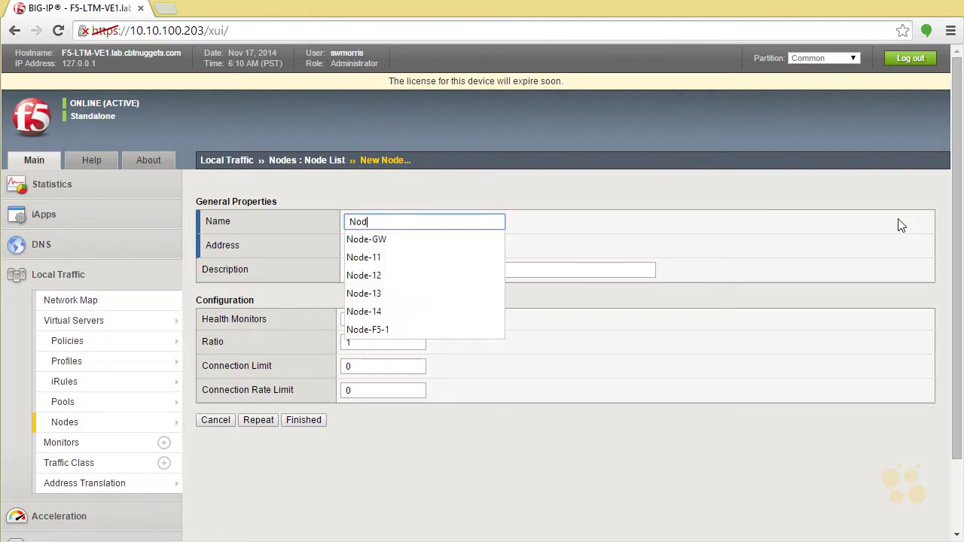
text(e 14)
key(BackSpace)
key(BackSpace)
text(15)
key(Tab)
text(192.)
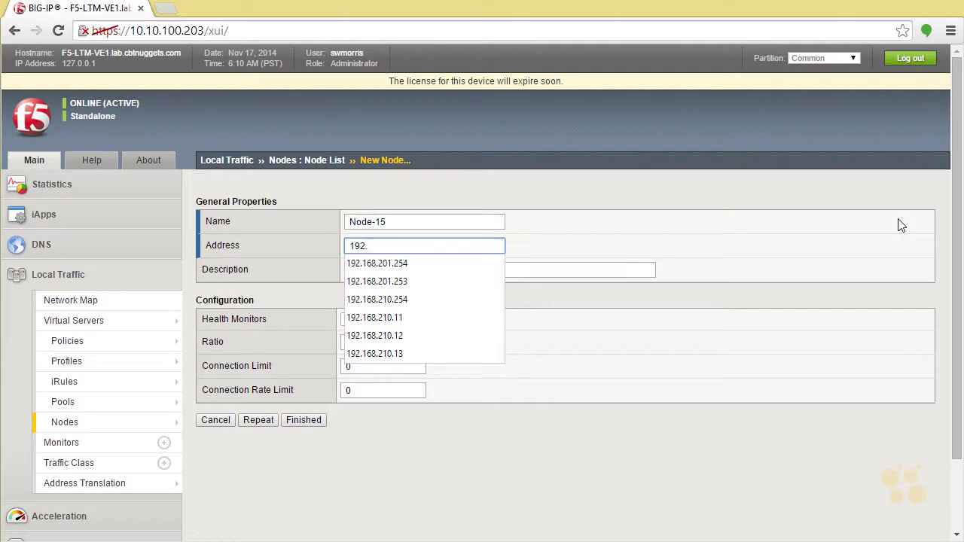
text(168.210.15)
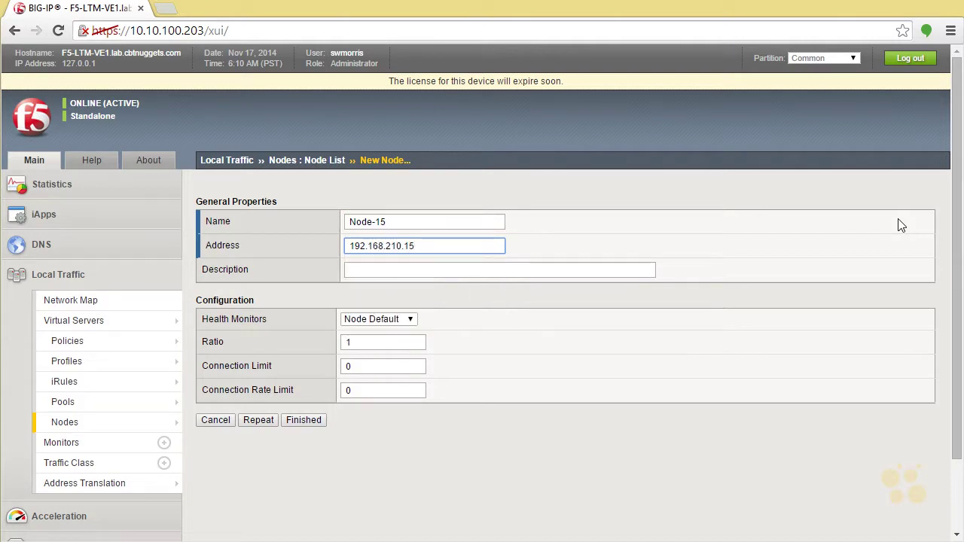
click(305, 421)
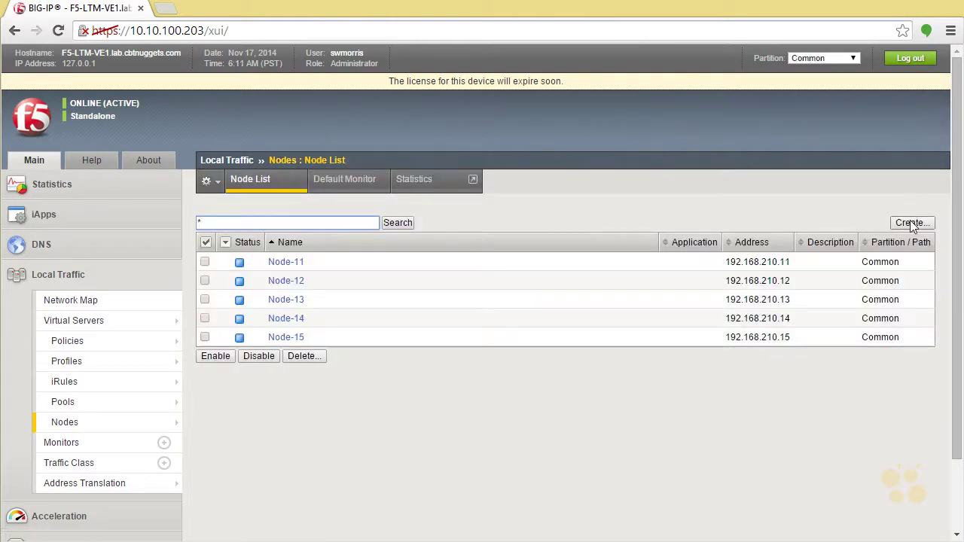
Create a node named Node-16 with the address 192.168.210.16, keeping the default configuration
click(910, 223)
text(Node)
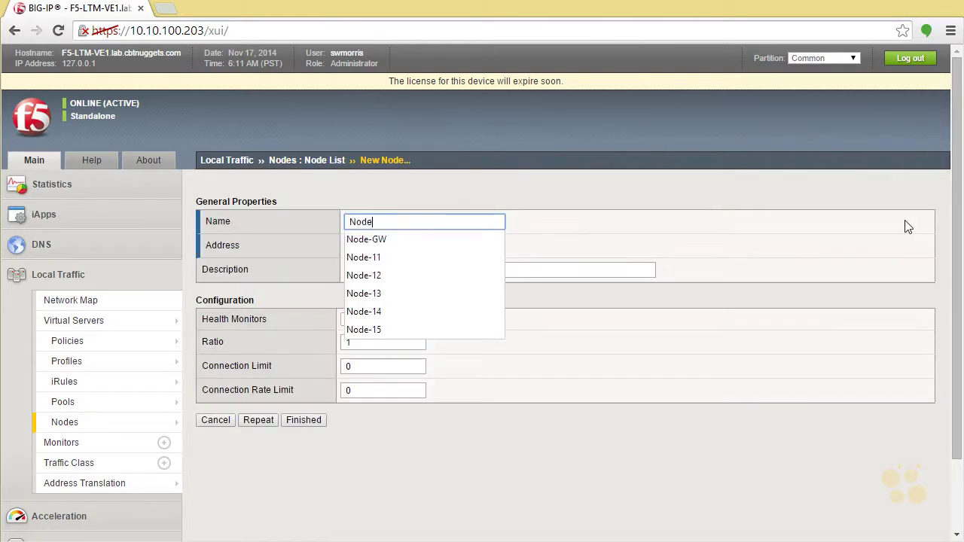
text(16)
key(Tab)
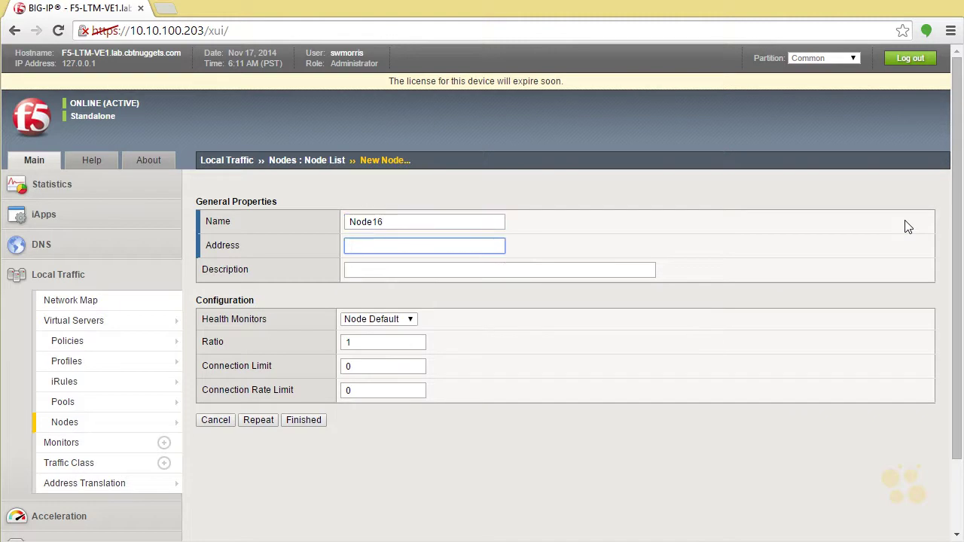
text(192.168.210.16)
click(373, 222)
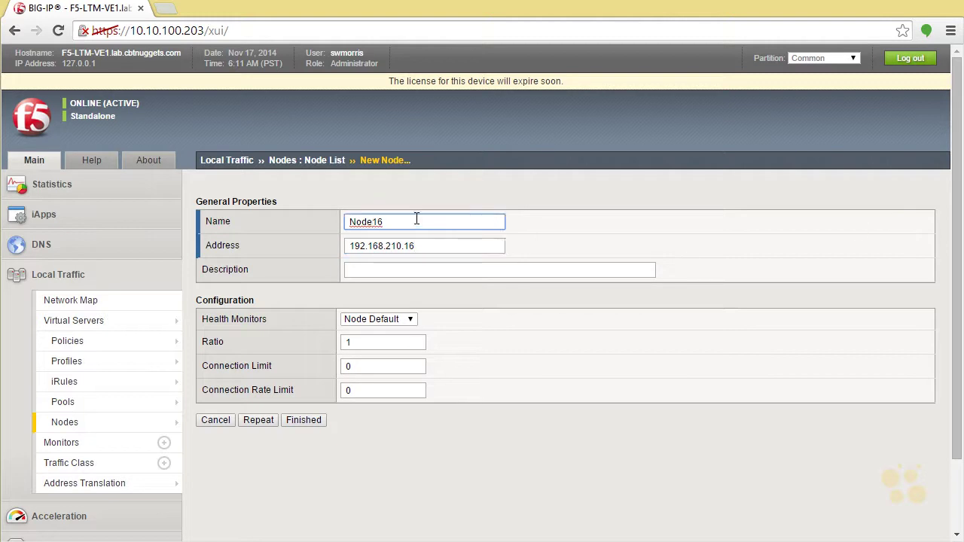
text(-)
click(306, 423)
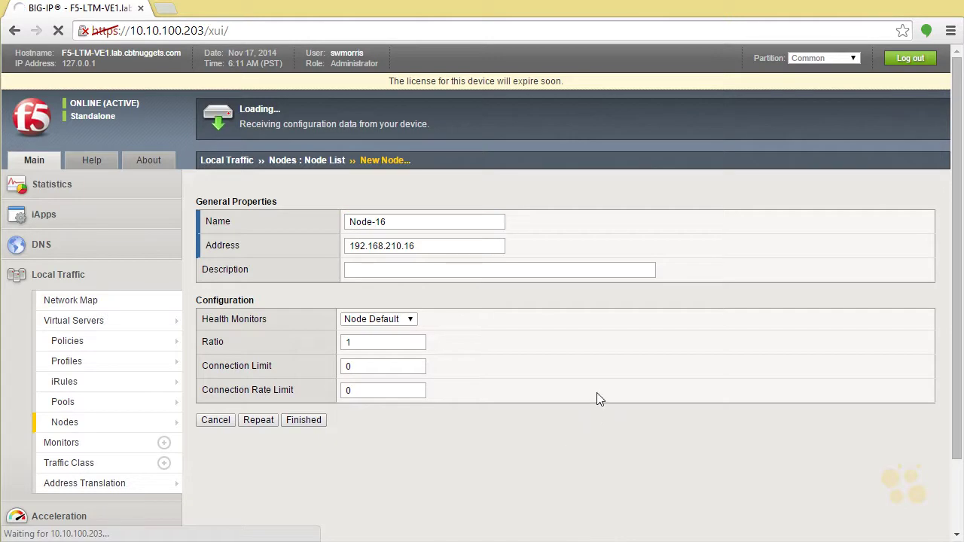
Create a node named Node-17 with the address 192.168.210.17, keeping the default configuration
click(912, 223)
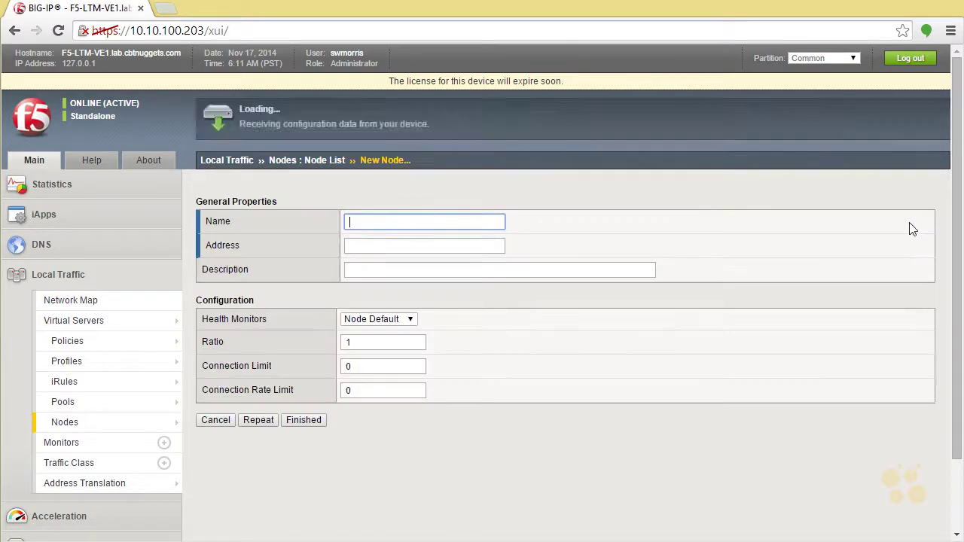
text(Node-17)
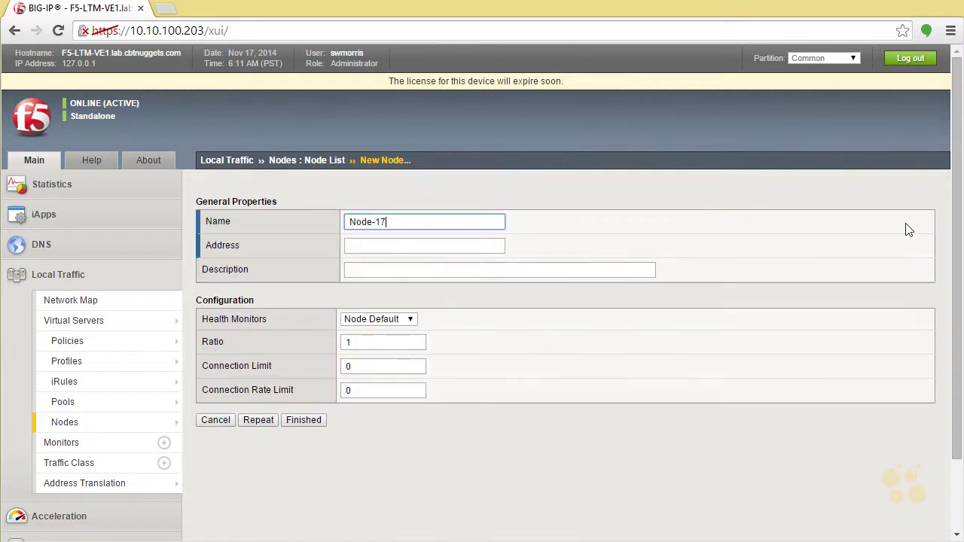
key(Tab)
text(19)
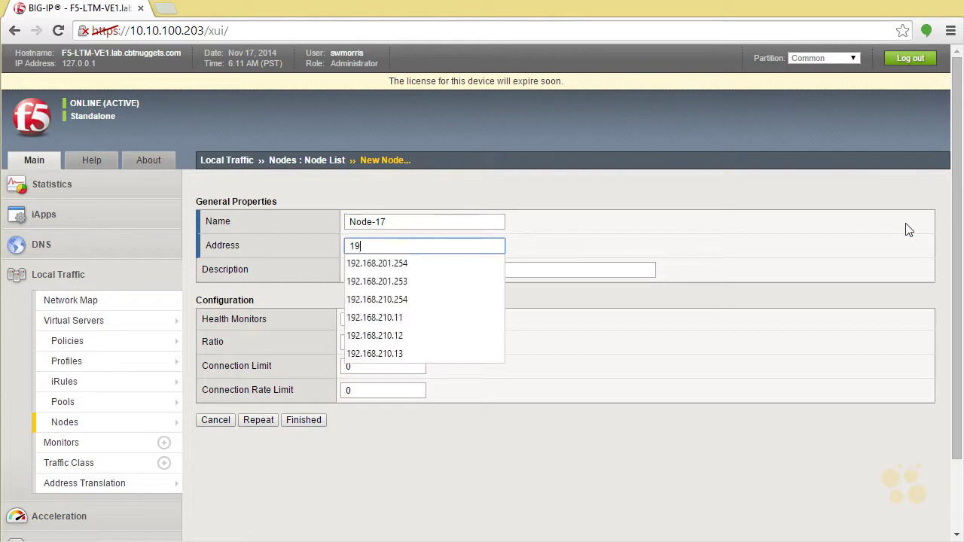
text(2.168.210.17)
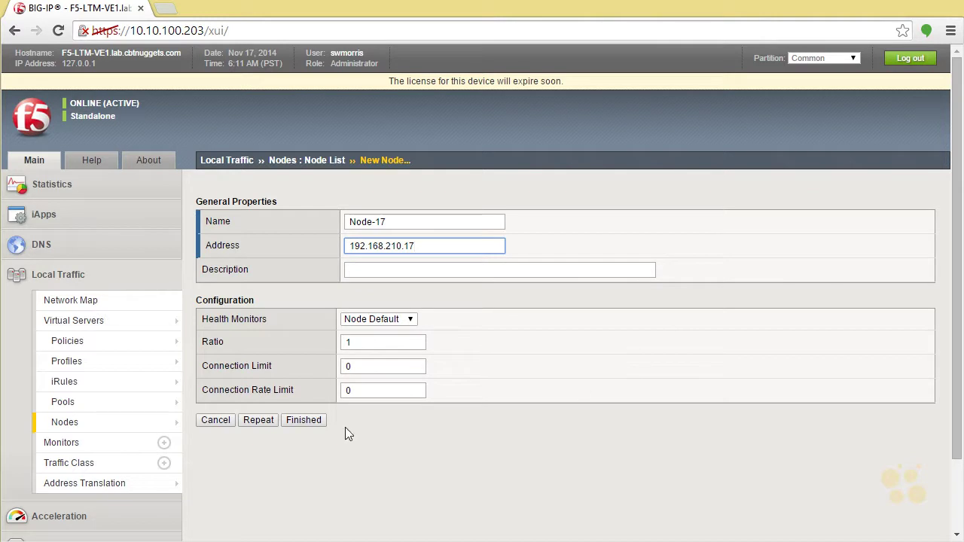
click(305, 421)
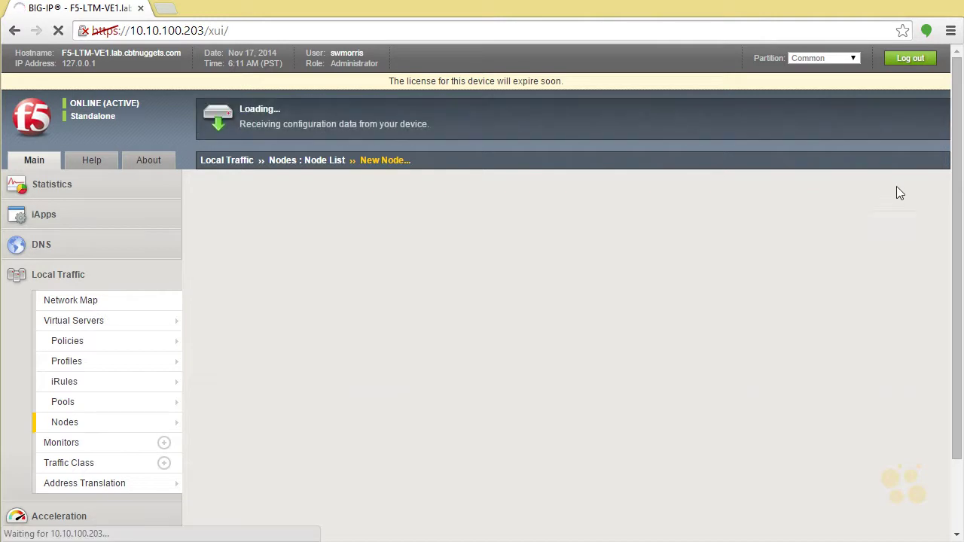
Create a node named Node-18 with the address 192.168.210.18, keeping the default configuration
click(901, 223)
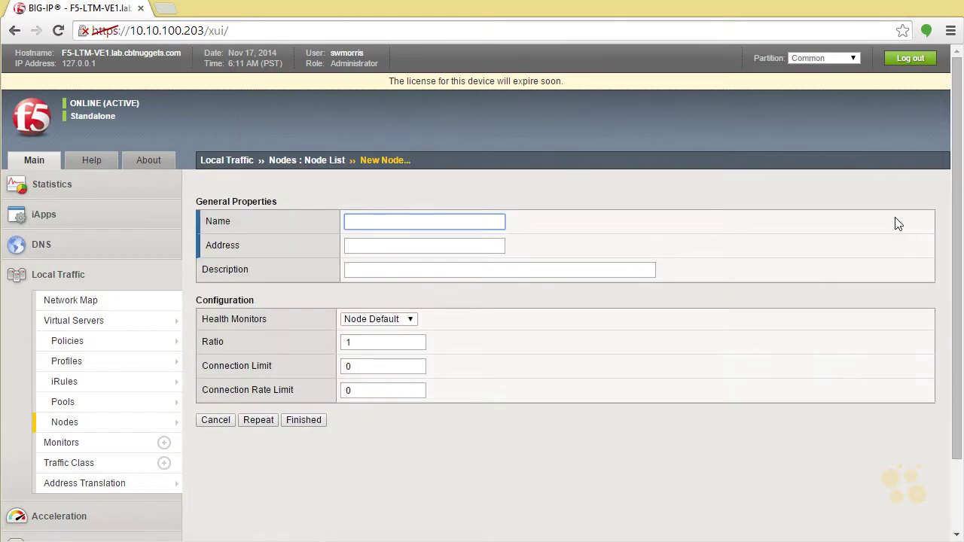
text(Node-18)
key(Tab)
text(192.168.)
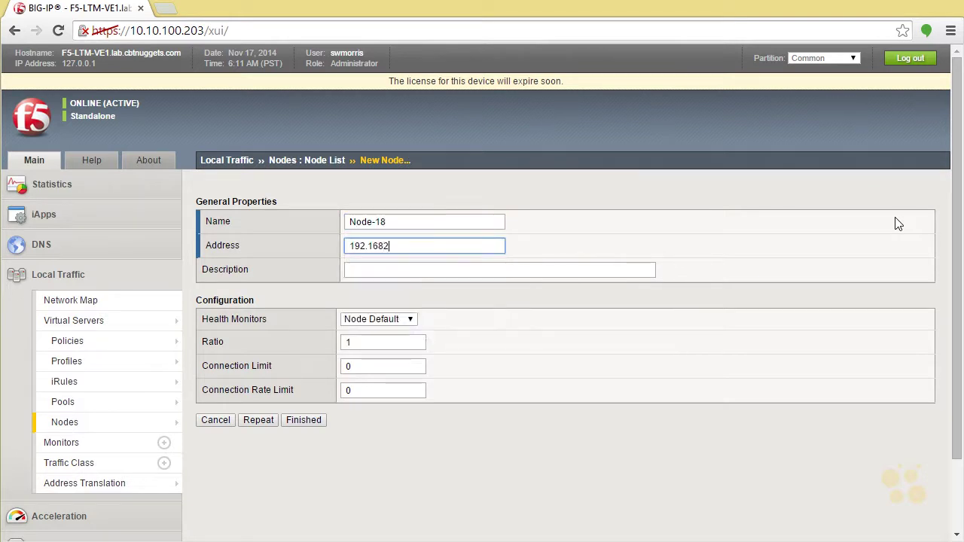
text(2101)
key(BackSpace)
text(.18)
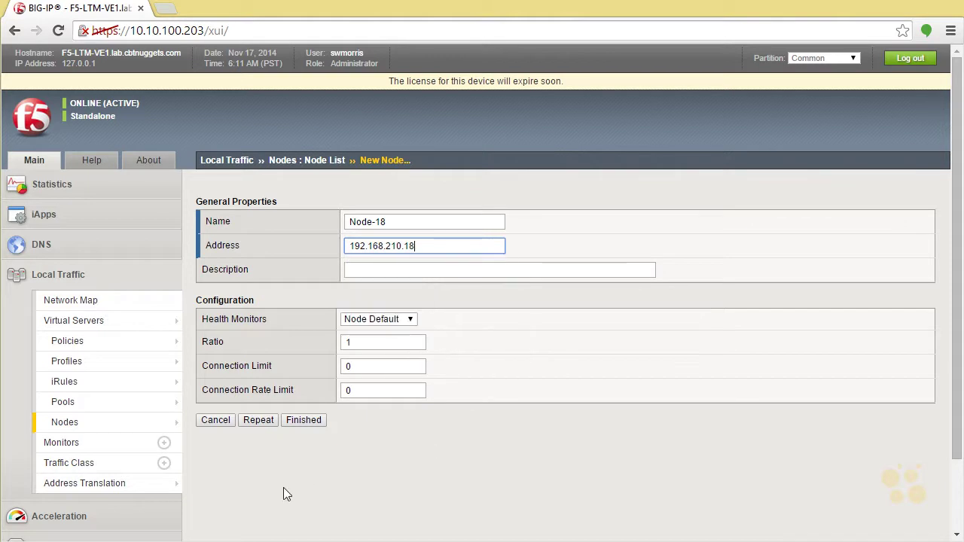
click(322, 416)
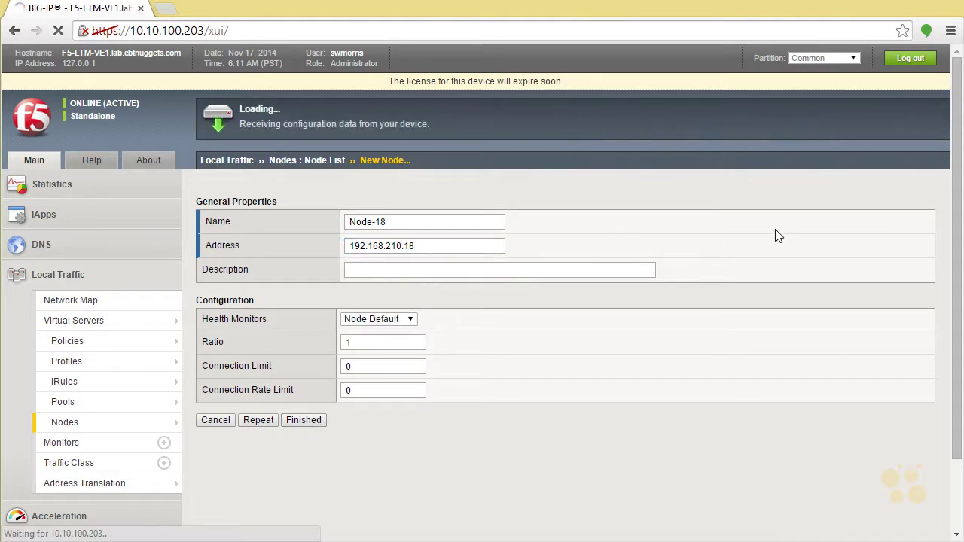
Create a node named Node-19 with the address 192.168.210.19, keeping the default configuration
click(916, 223)
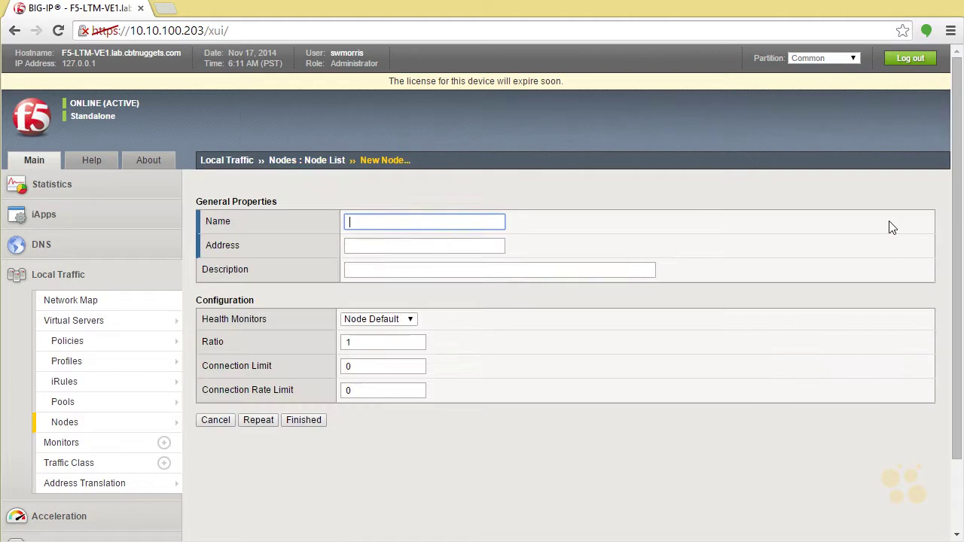
text(Node-19)
key(Tab)
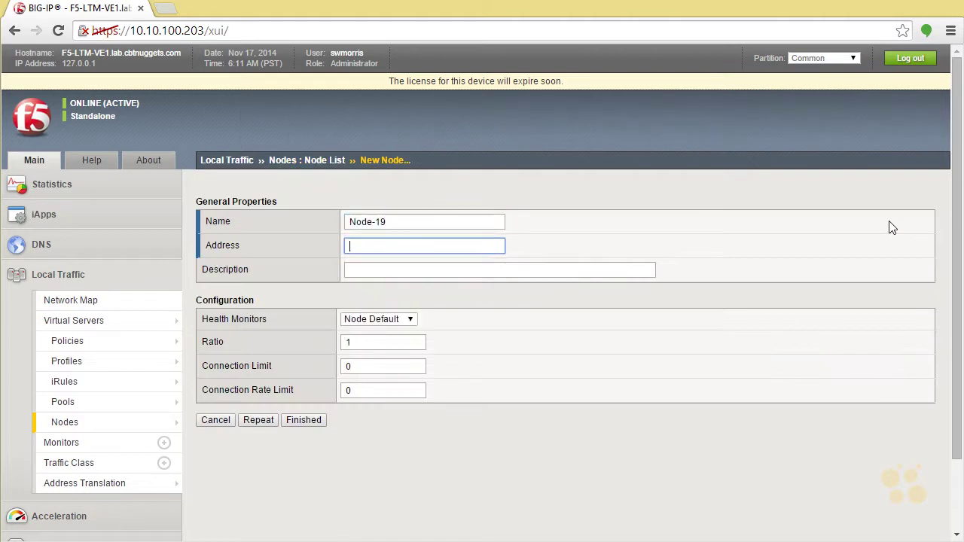
text(192.168.210.19)
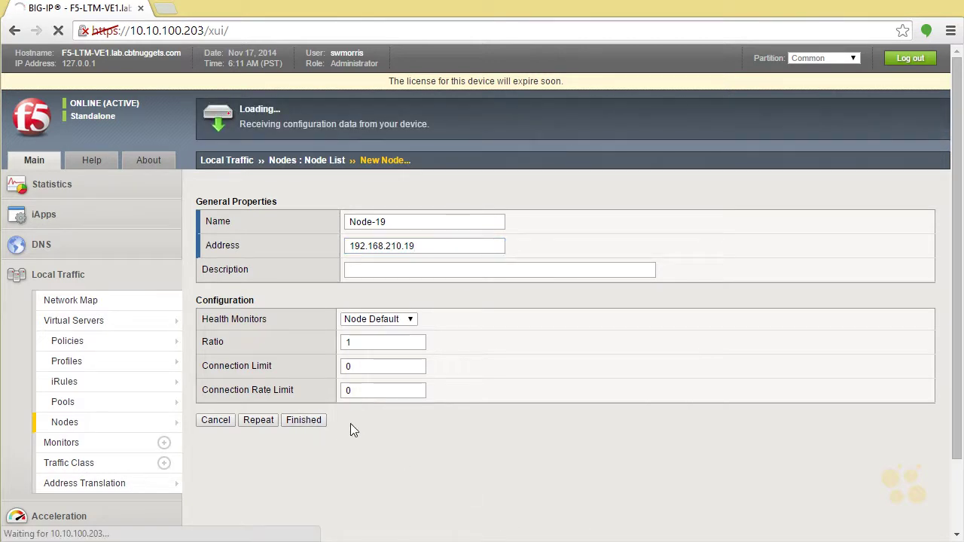
Create a node named Node-20 with the address 192.168.210.20, keeping the default configuration
click(920, 225)
text(Node-20)
key(Tab)
text(192.168.210.20)
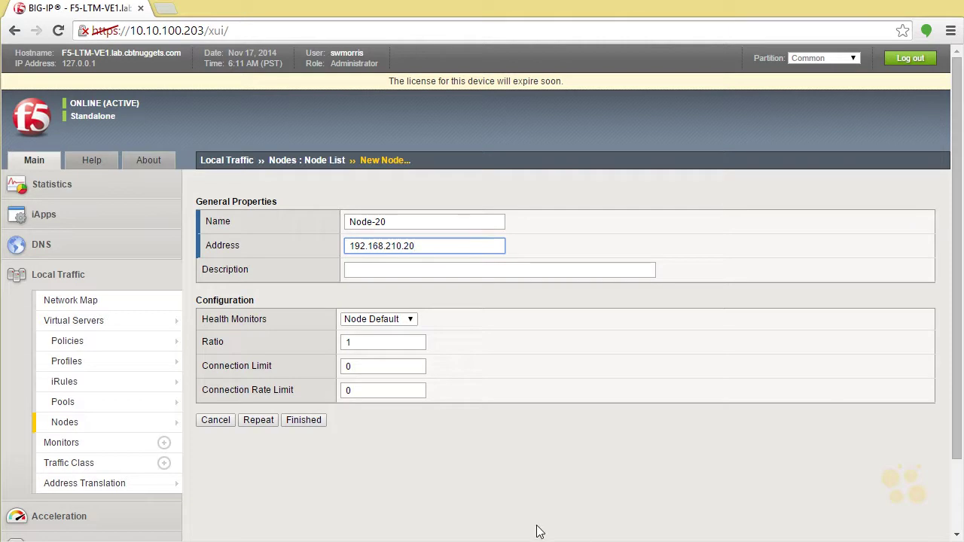
click(313, 423)
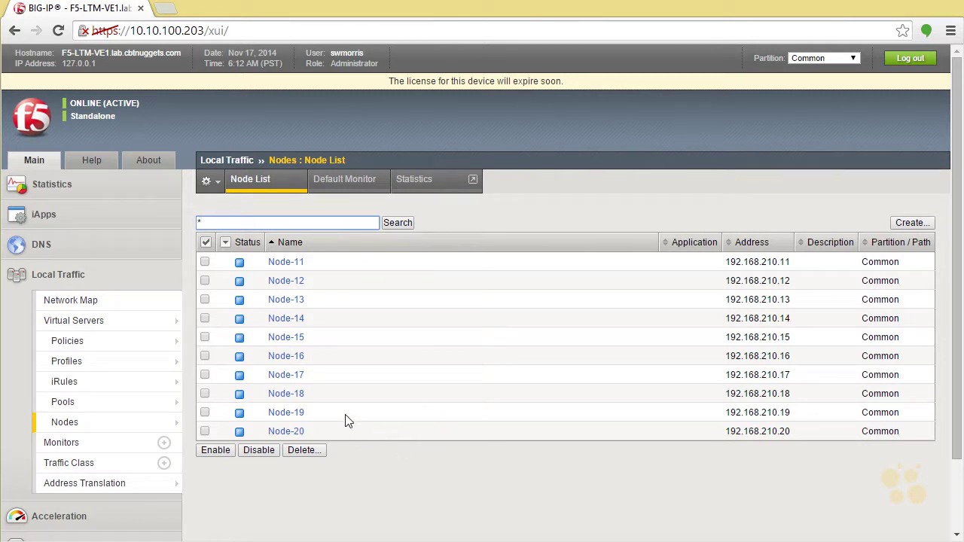
Start a new local traffic pool with the basic configuration and name it Pool-3
mouse_move(81, 405)
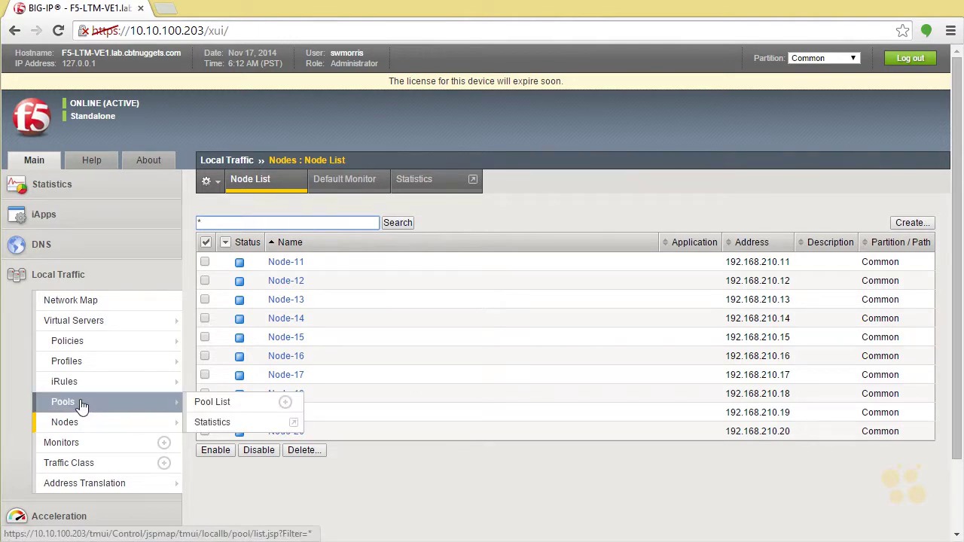
click(81, 405)
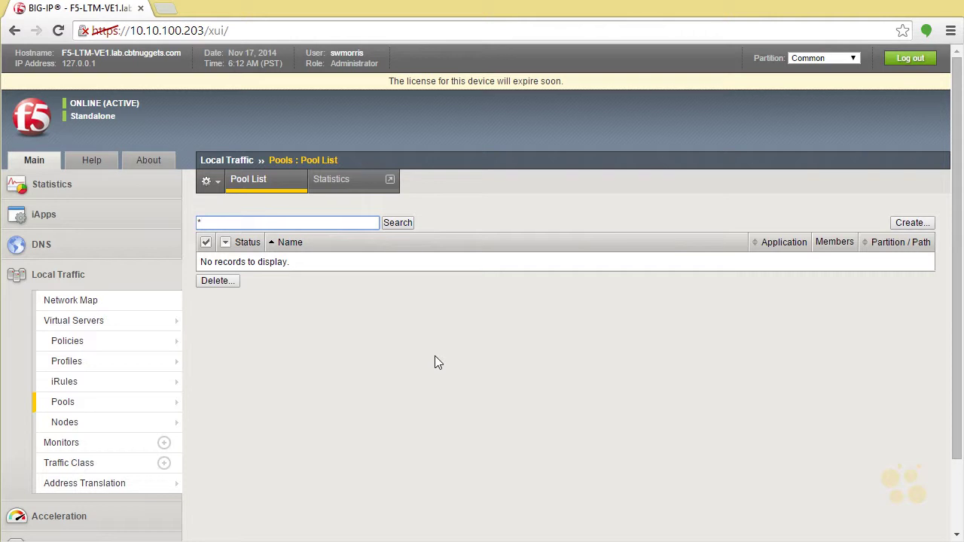
click(917, 224)
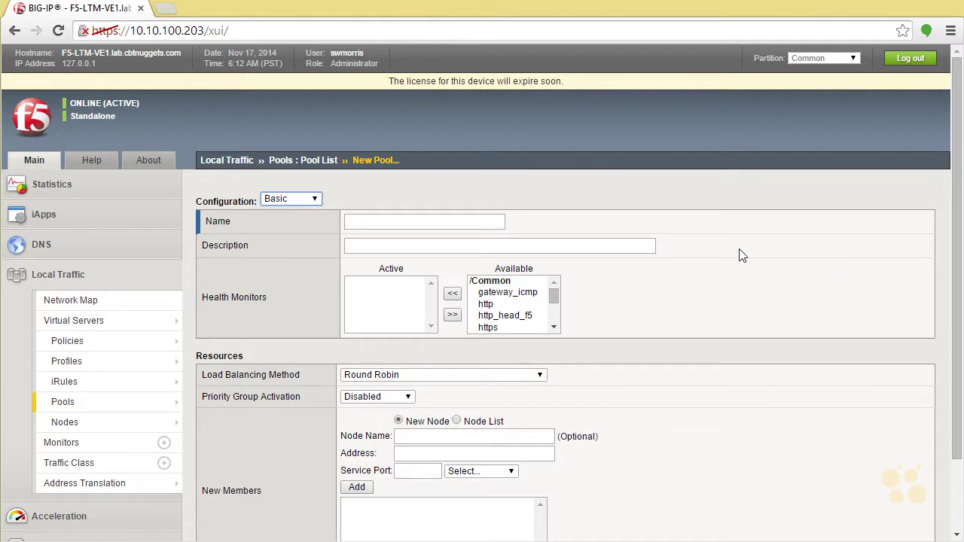
click(400, 221)
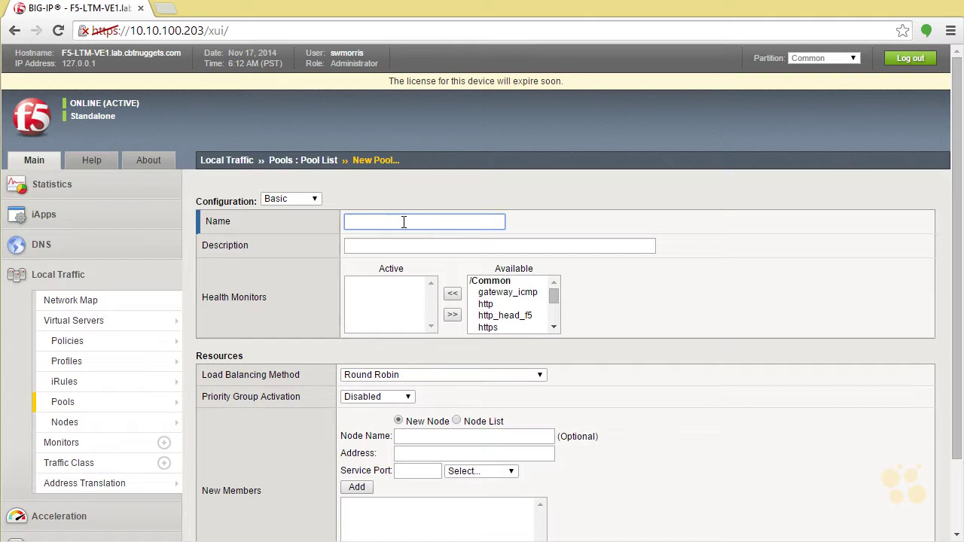
text(Pool-3)
Make http the active health monitor of the new pool Pool-3
click(554, 329)
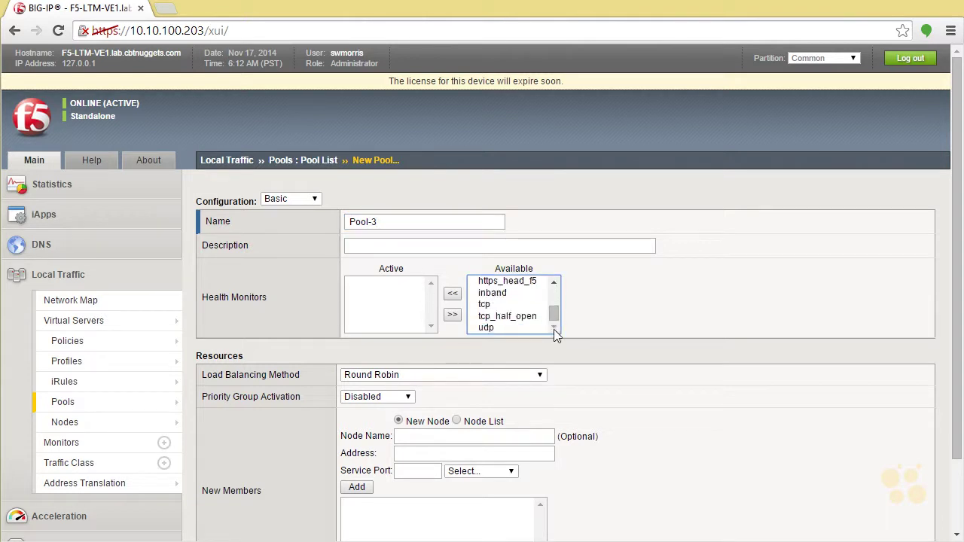
scroll(555, 283, up, 2)
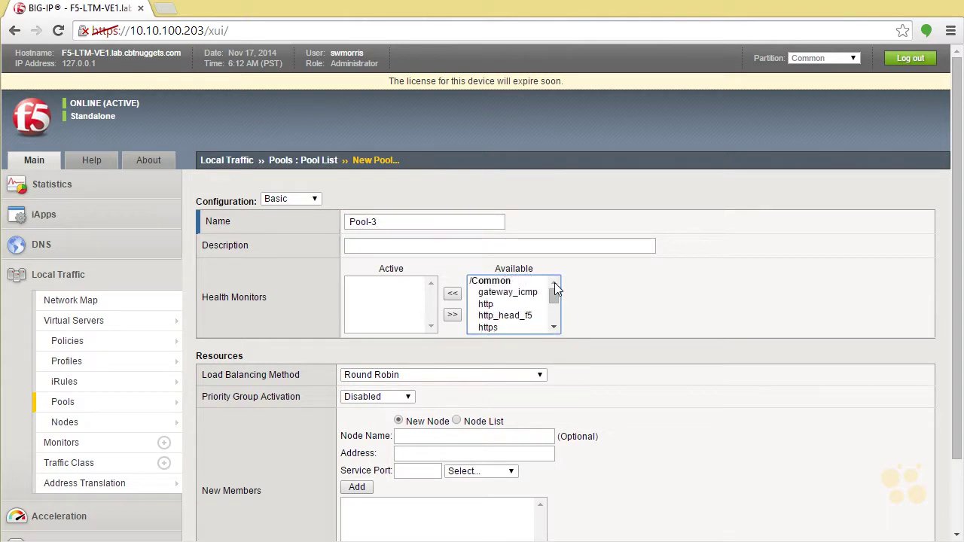
click(489, 304)
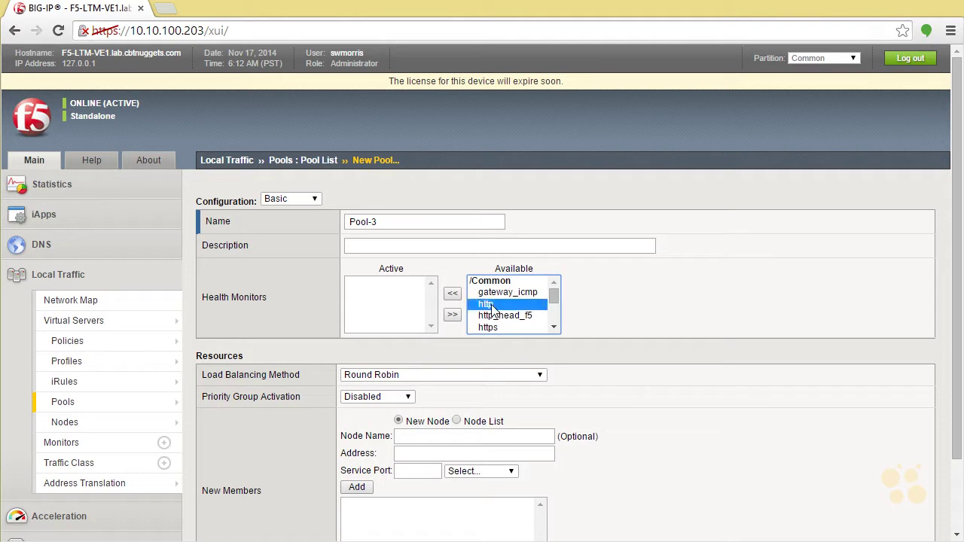
click(452, 295)
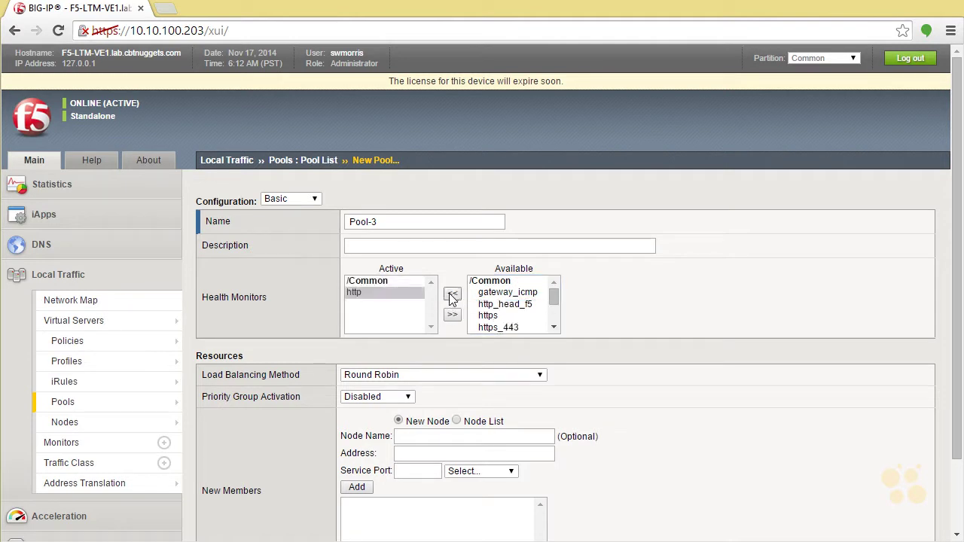
Add Node-15 (192.168.210.15) from the node list as a member of Pool-3 with the HTTP service port 80
drag(959, 303, 945, 368)
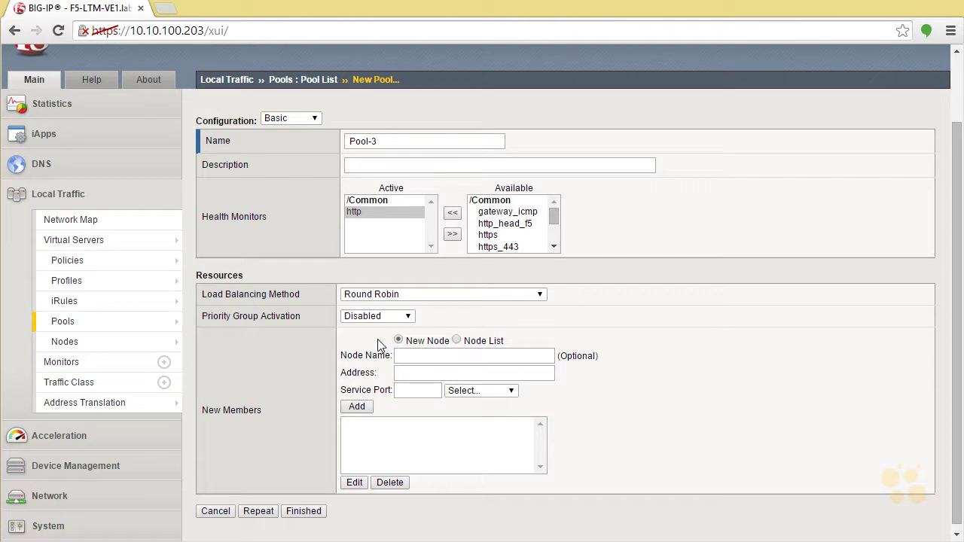
click(457, 340)
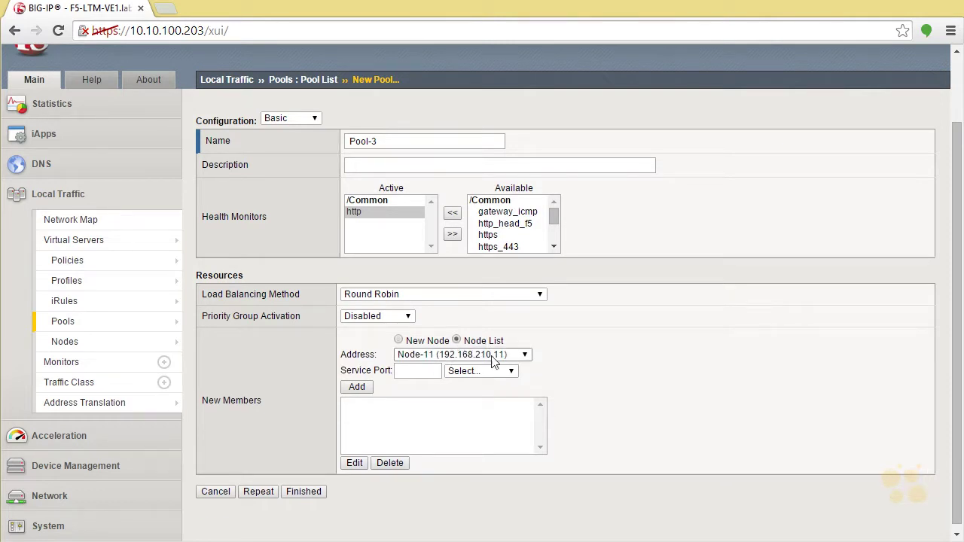
click(526, 357)
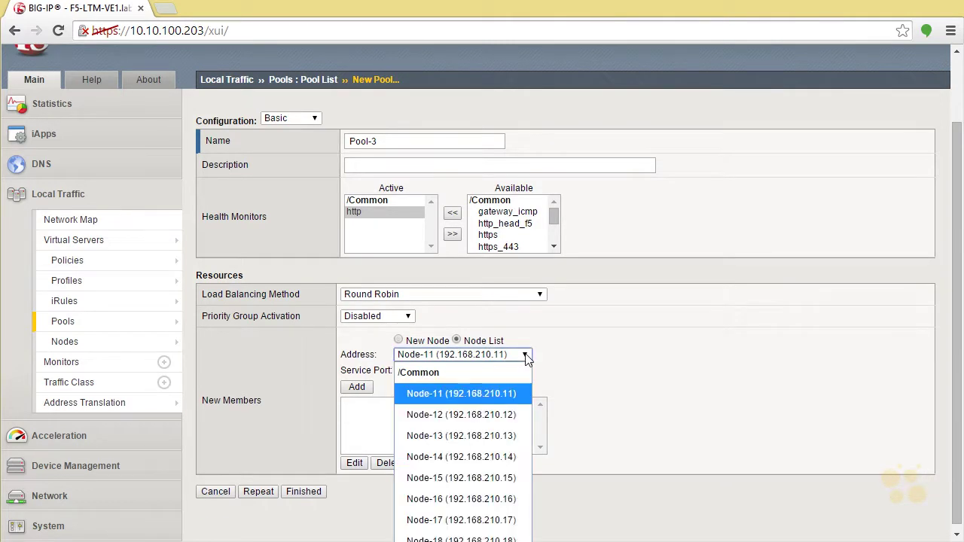
click(439, 482)
click(426, 373)
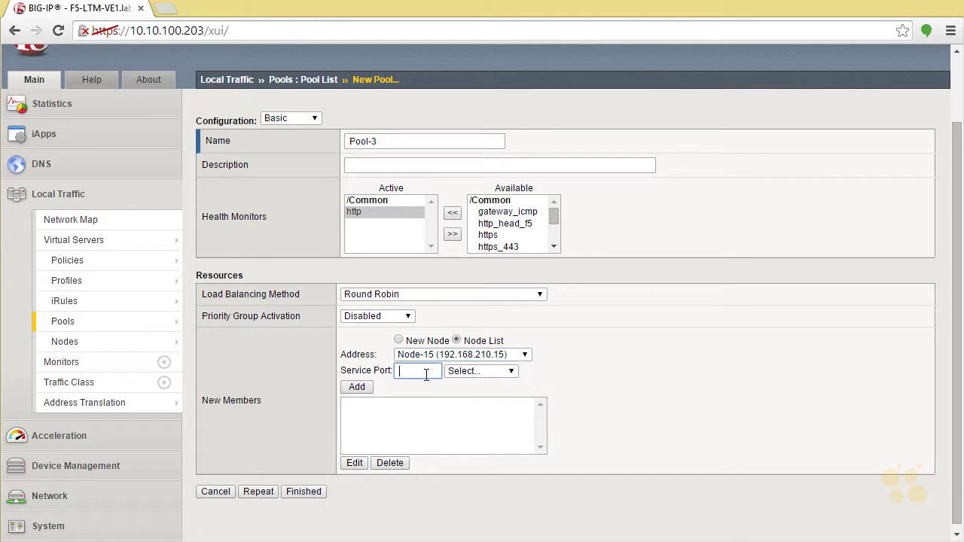
click(483, 377)
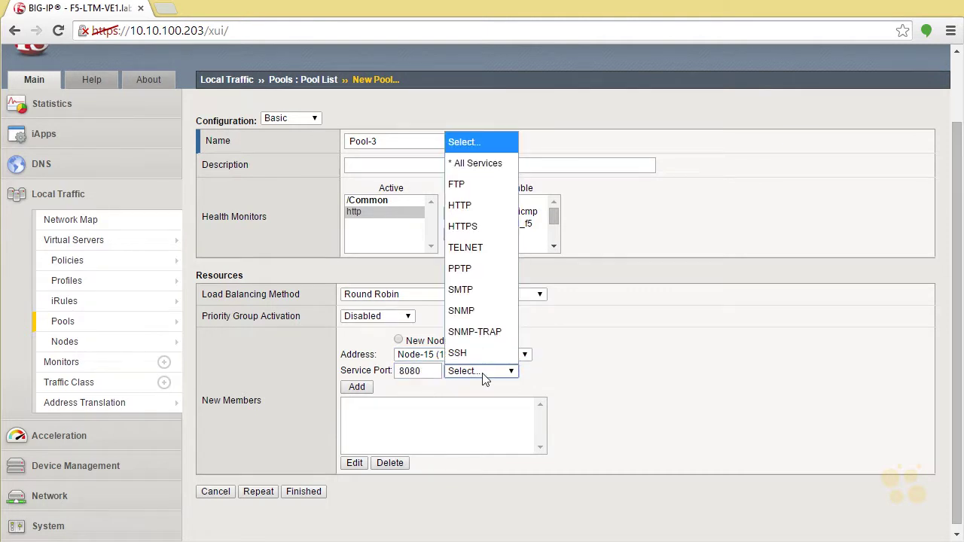
click(480, 206)
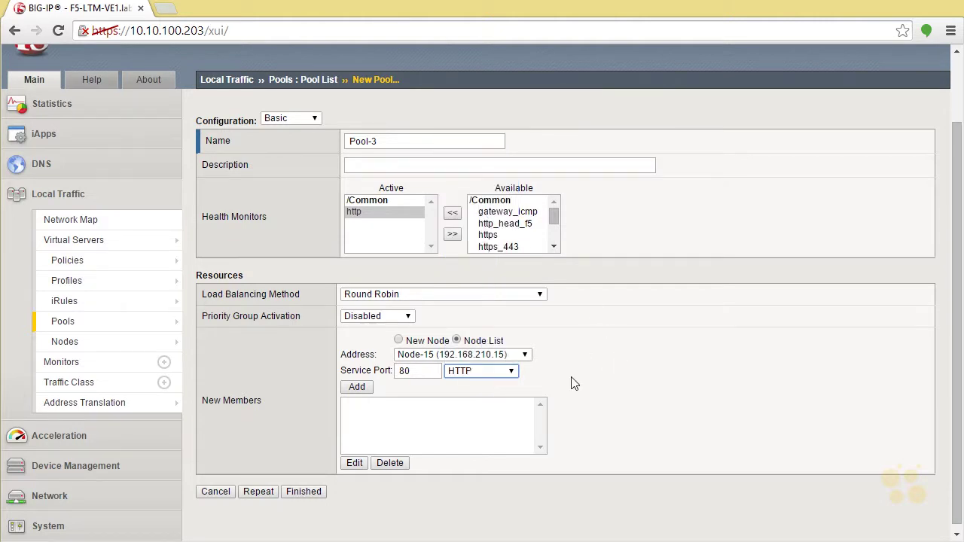
click(362, 388)
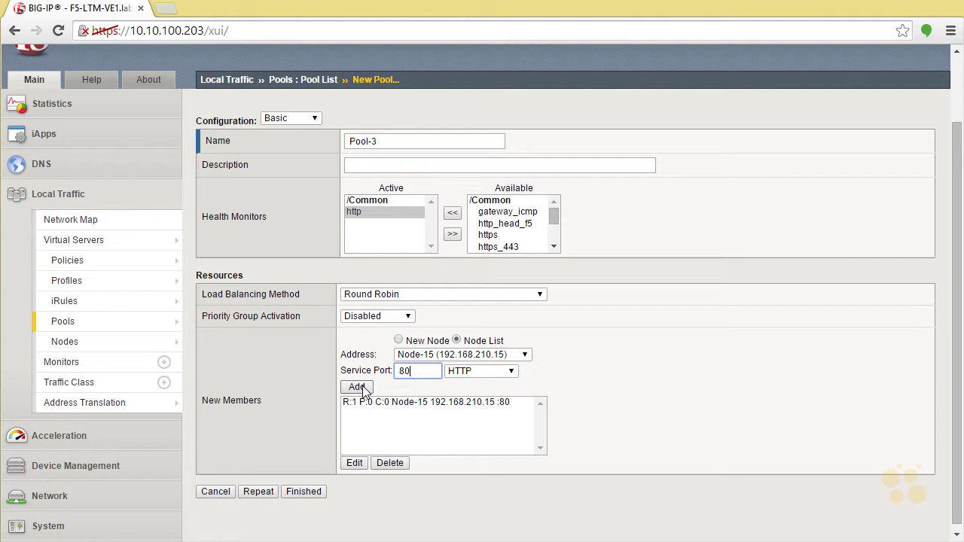
Add Node-16 (192.168.210.16) as a member of Pool-3 with service port 8080
click(525, 355)
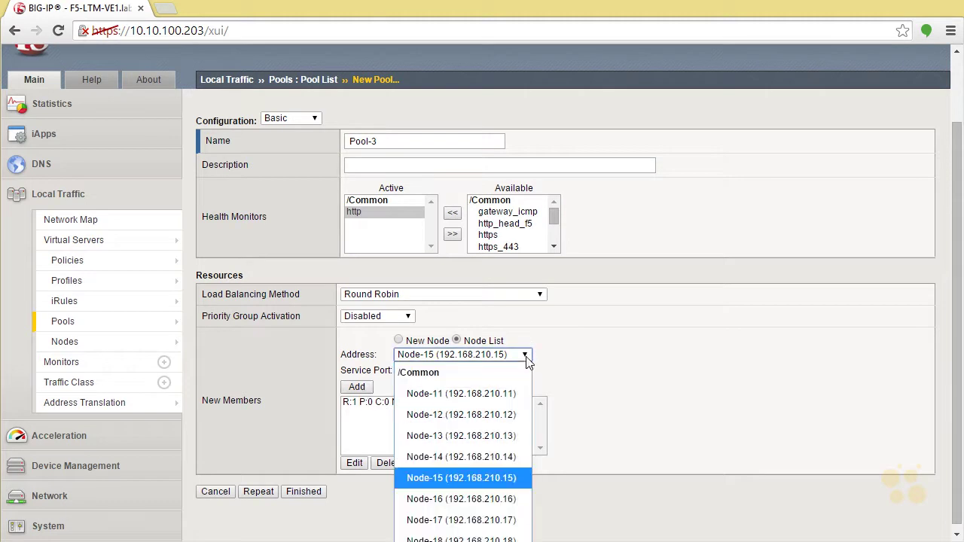
click(463, 498)
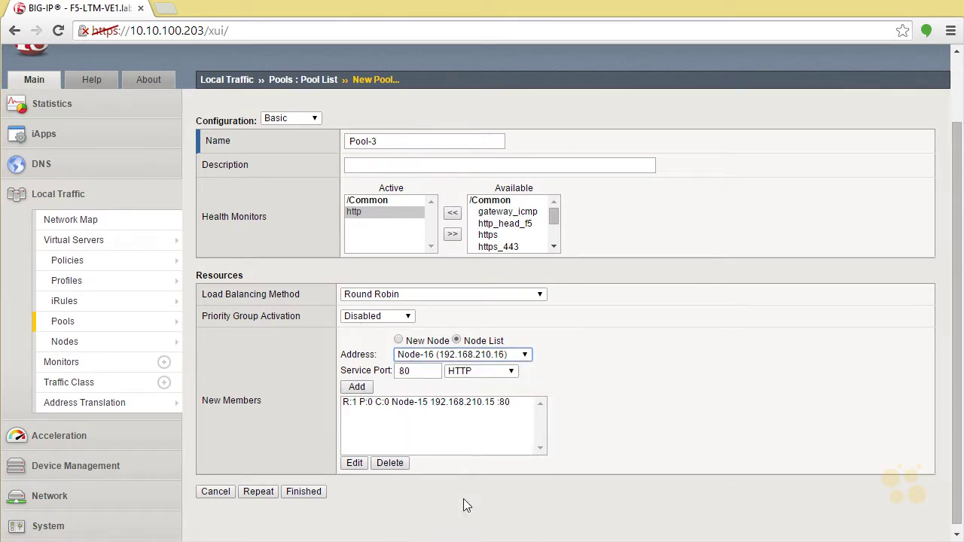
click(422, 374)
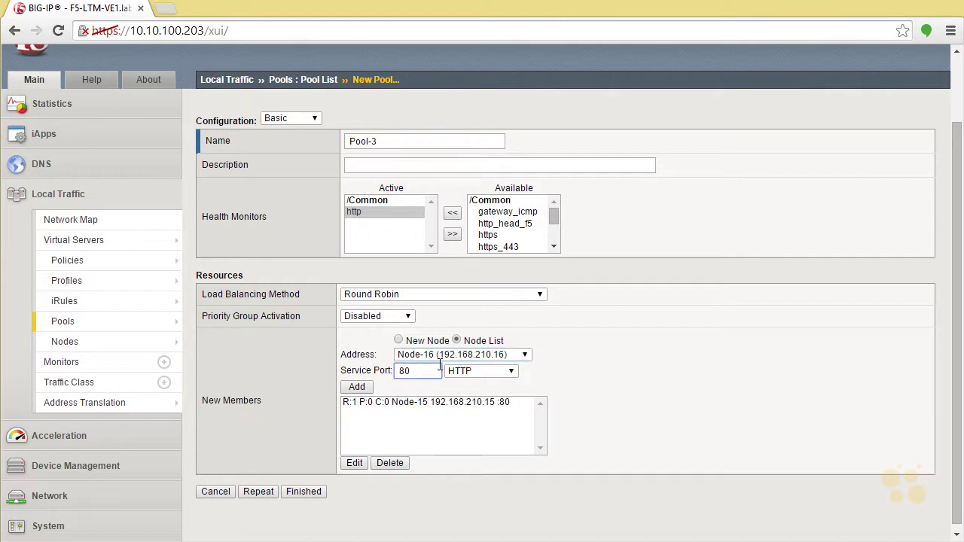
click(357, 387)
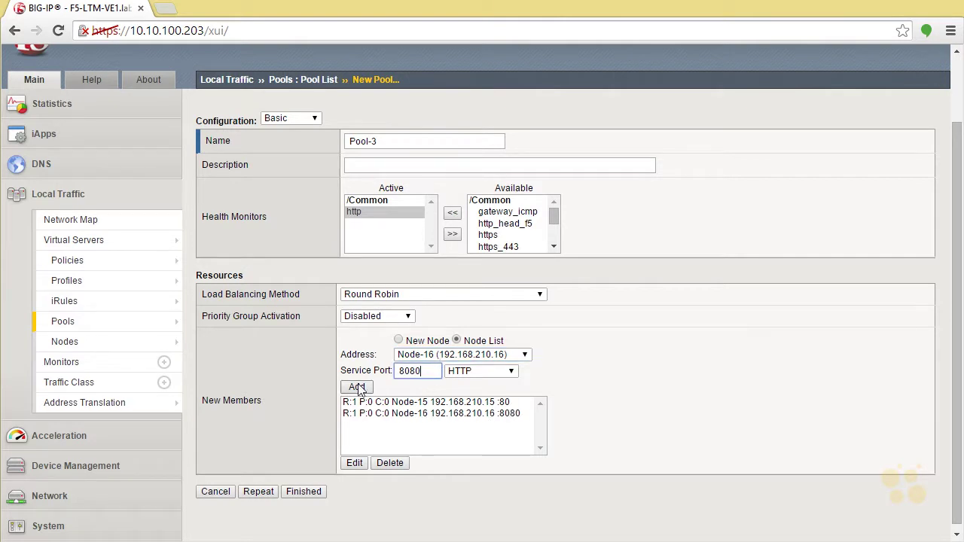
Edit the Node-15 member of Pool-3 and add it back with service port 8080
click(402, 401)
click(354, 463)
click(413, 386)
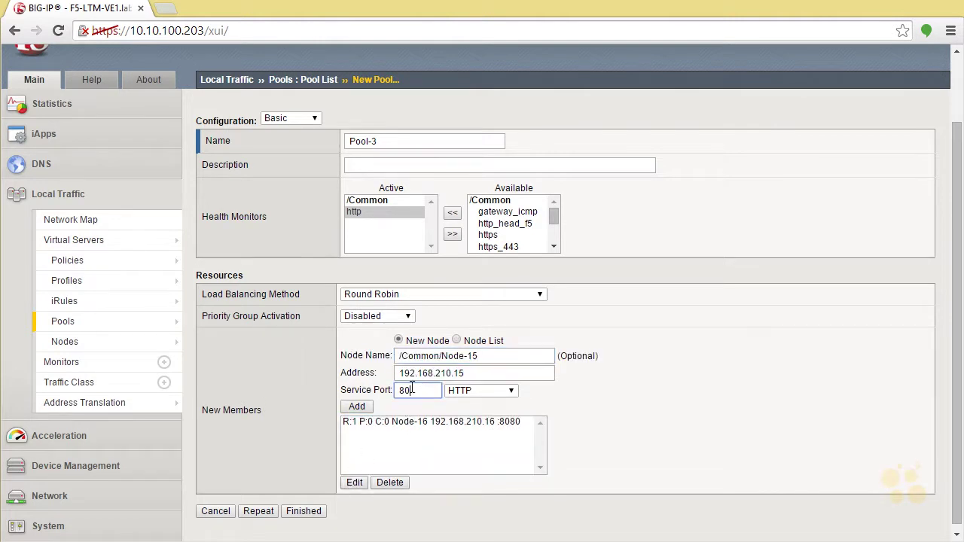
text(80)
click(358, 407)
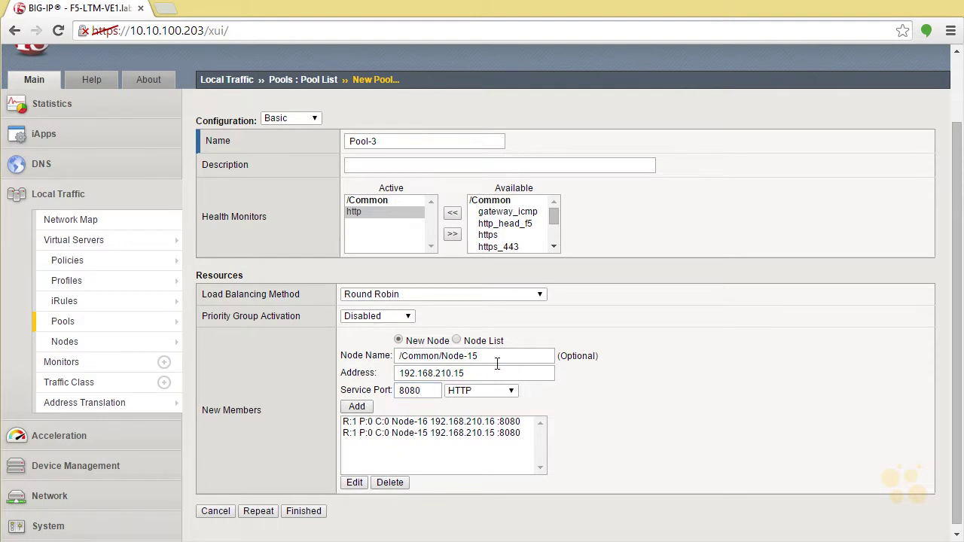
click(546, 357)
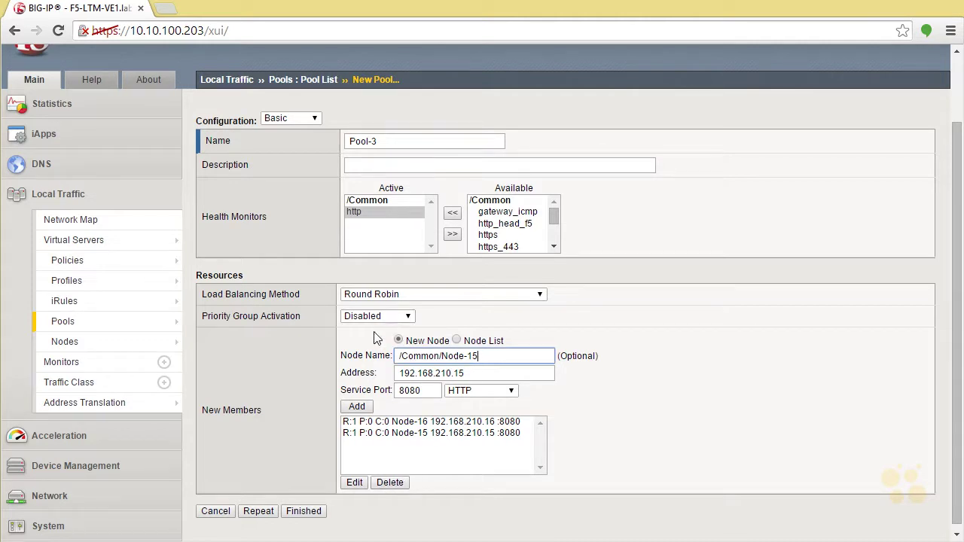
Add Node-17 (192.168.210.17) from the node list to the Pool-3 members on port 8080
click(457, 341)
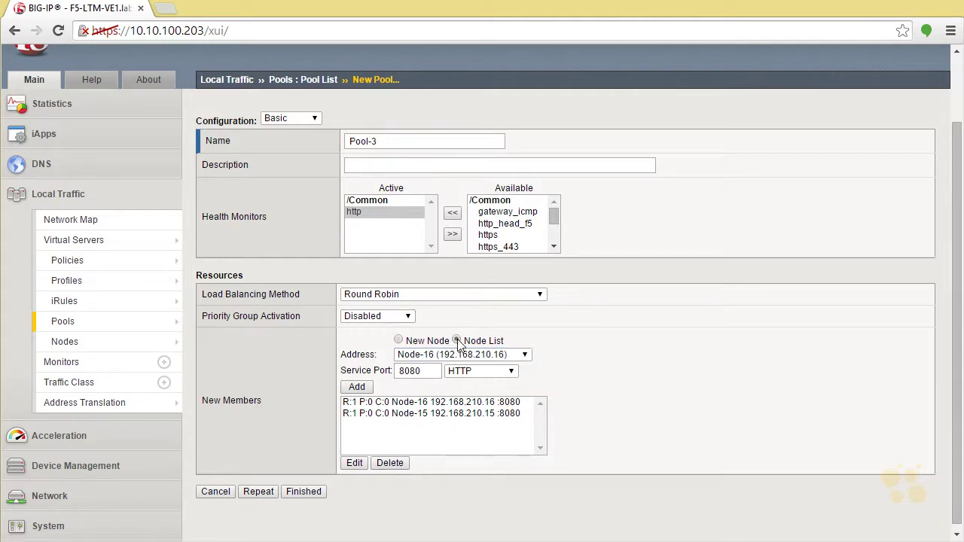
click(526, 355)
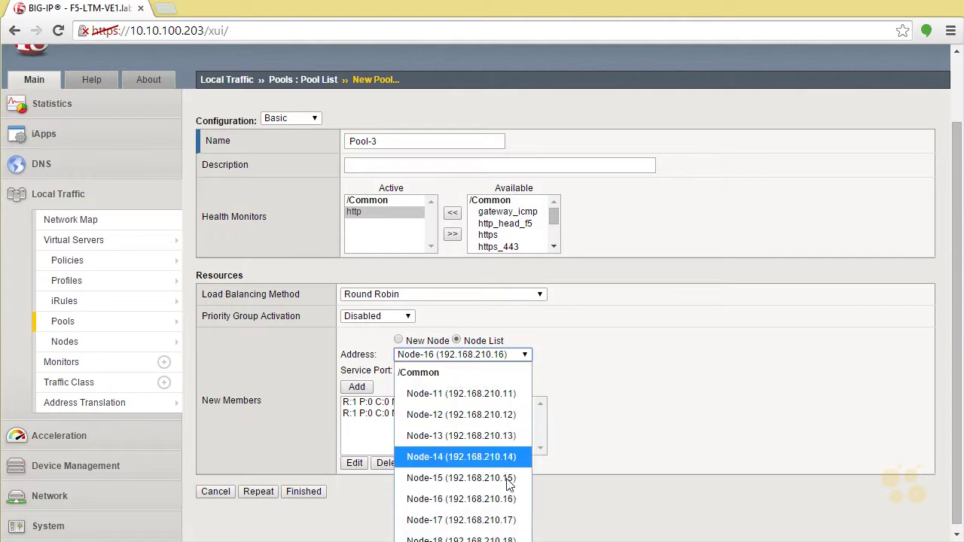
click(502, 518)
click(357, 387)
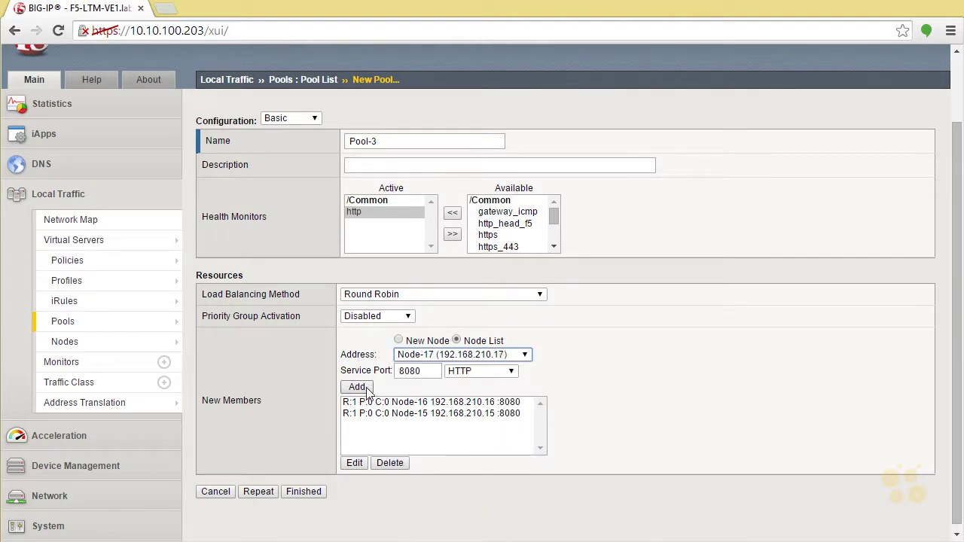
Add Node-18 (192.168.210.18) to the Pool-3 members on port 8080 and finish creating the pool
click(526, 354)
click(486, 540)
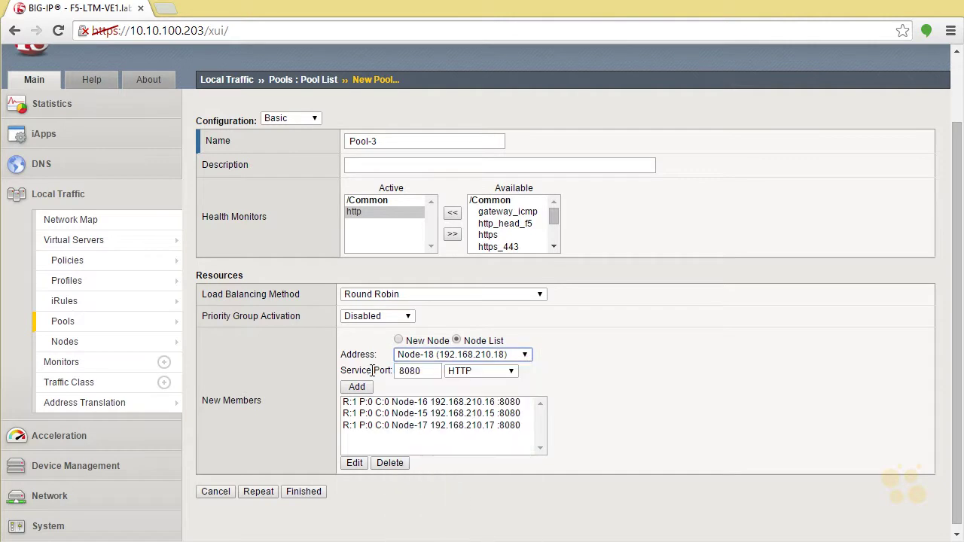
click(357, 386)
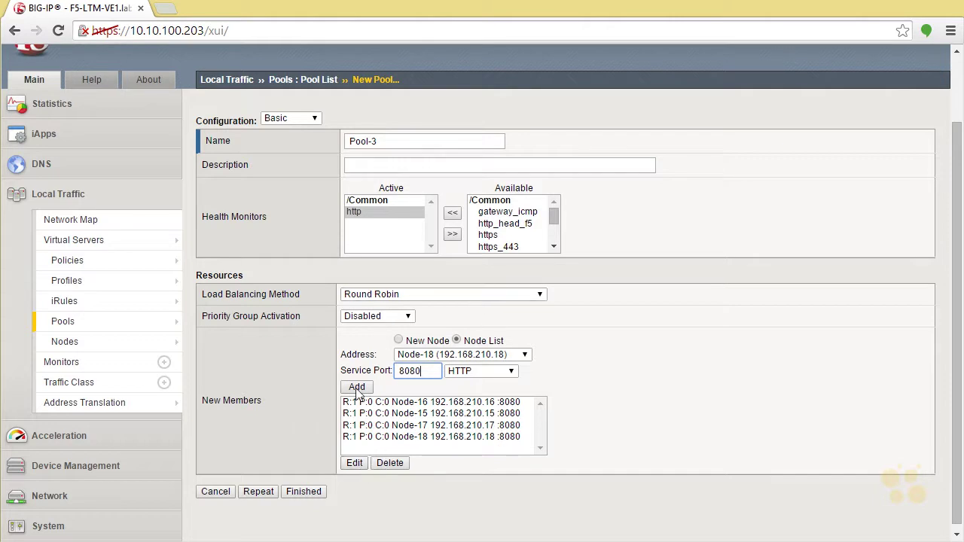
click(299, 494)
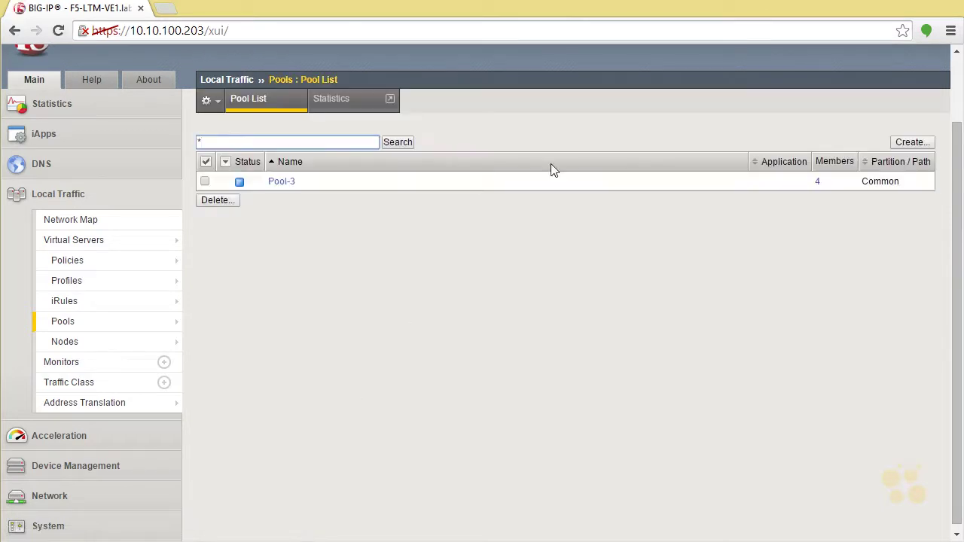
Start a new pool named Pool-2 and make http its active health monitor
click(922, 148)
click(374, 141)
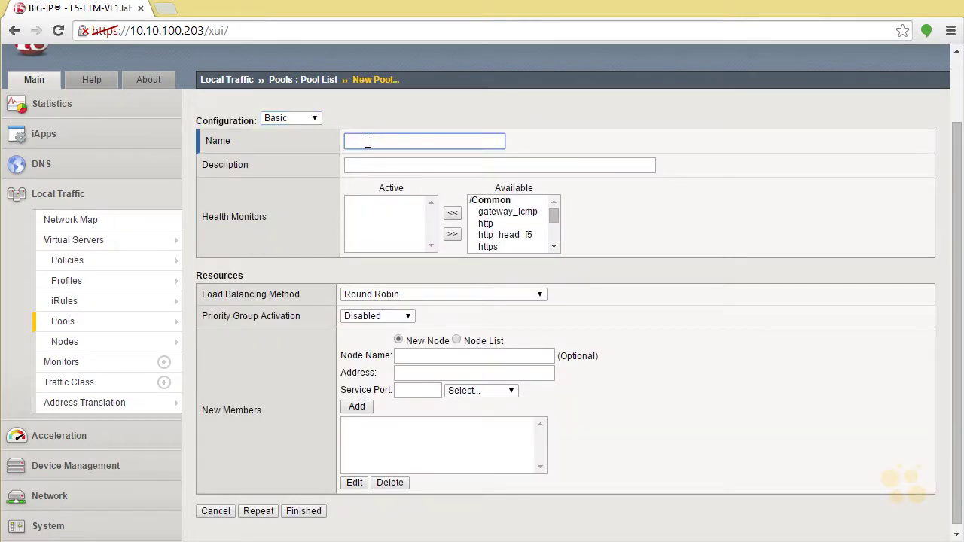
text(Pool-2)
click(482, 224)
click(454, 212)
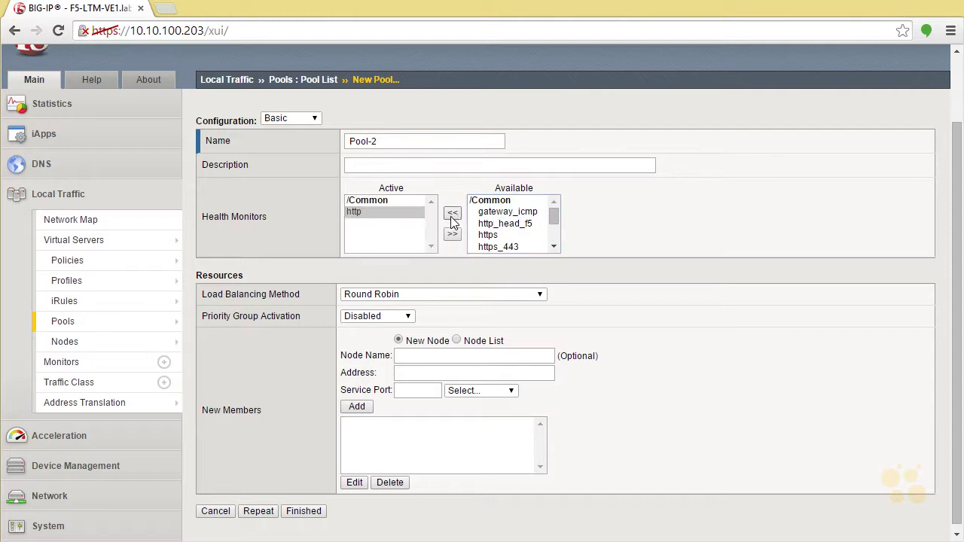
Add Node-11 (192.168.210.11) from the node list to the Pool-2 members, choosing HTTP and setting the service port to 88
click(457, 340)
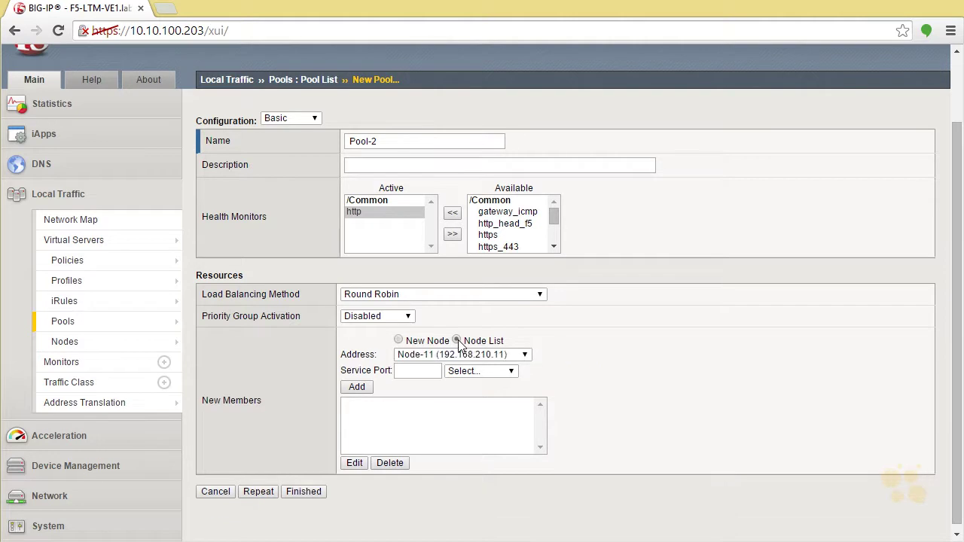
click(527, 358)
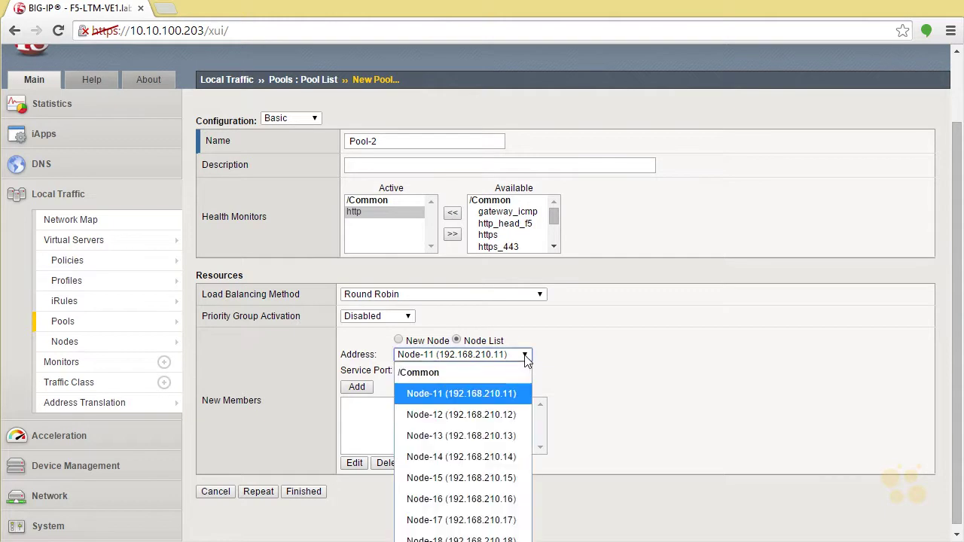
click(511, 393)
click(488, 370)
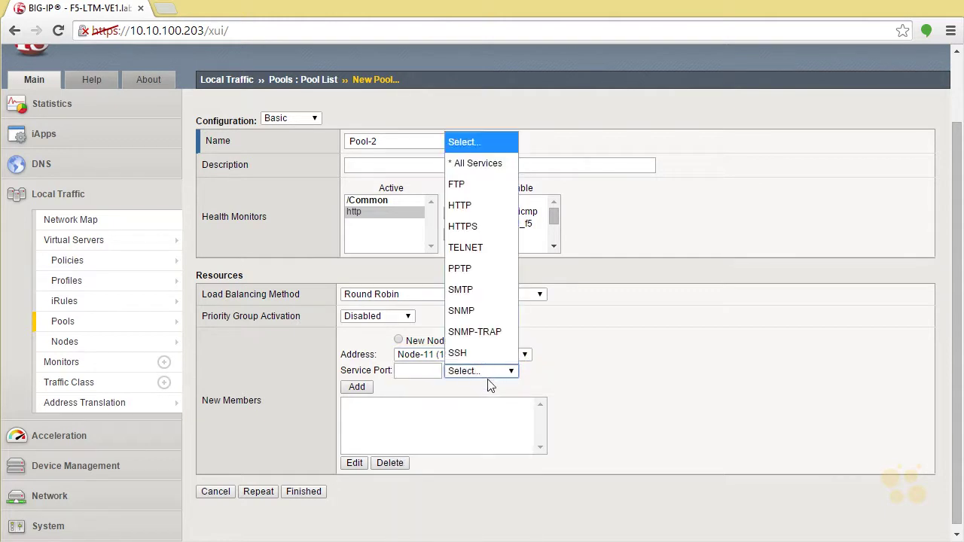
click(463, 205)
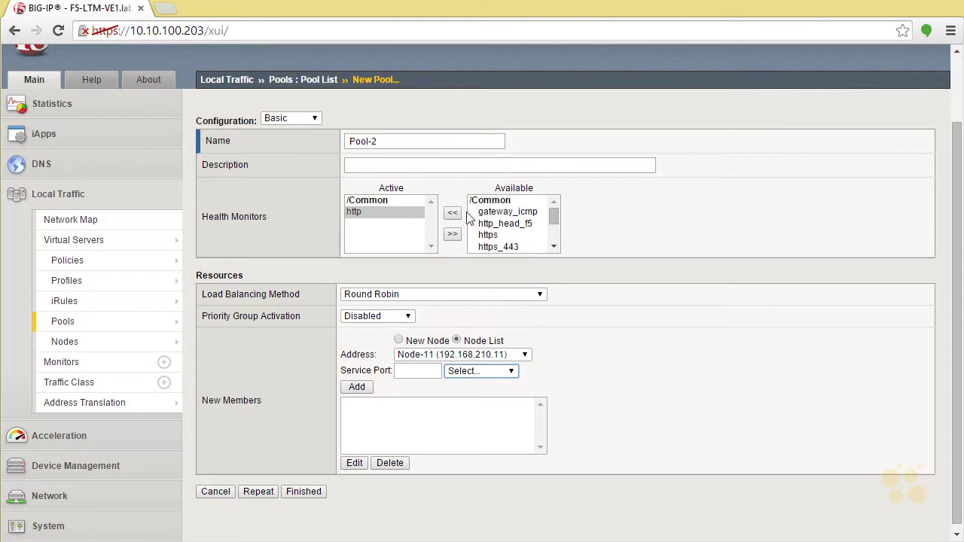
click(417, 370)
double_click(434, 370)
text(88)
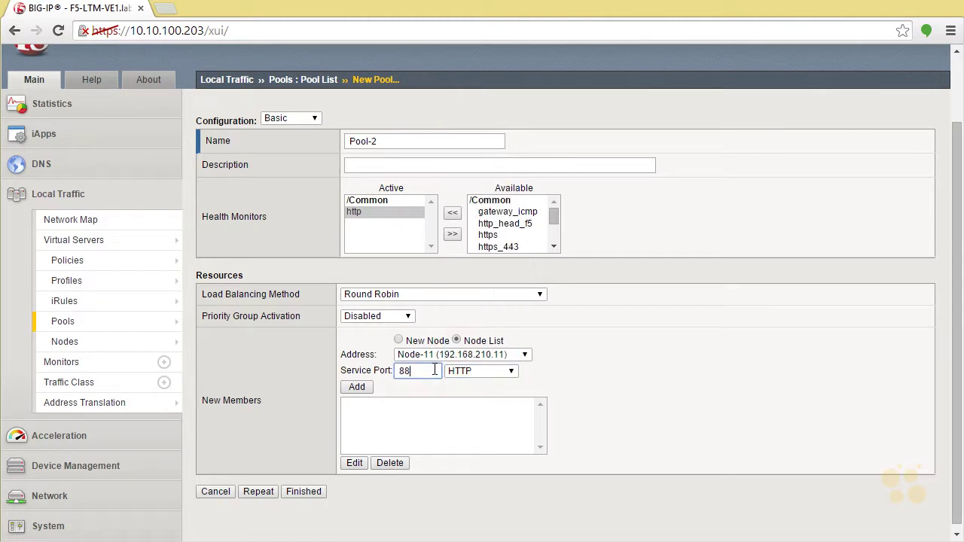
click(357, 387)
Add Node-12 (192.168.210.12) and Node-13 (192.168.210.13) to the Pool-2 members on port 88
click(525, 354)
click(482, 394)
key(Down)
click(359, 389)
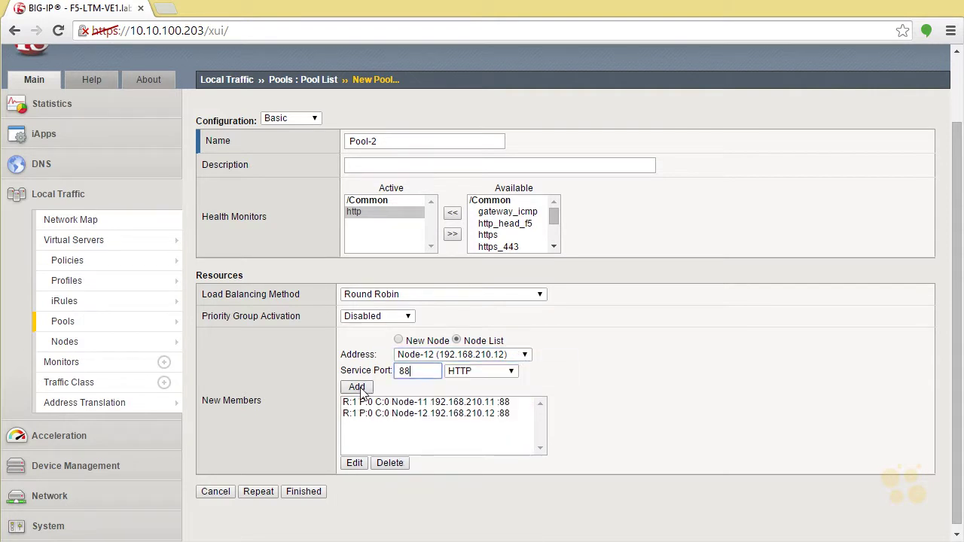
click(525, 354)
click(501, 372)
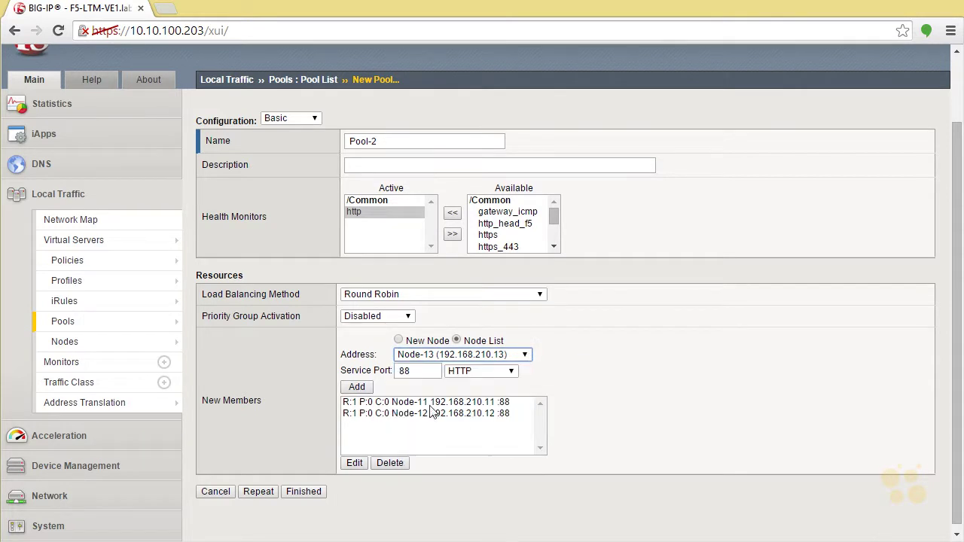
click(357, 387)
Add Node-14 (192.168.210.14) to the Pool-2 members on port 88 and finish creating the pool
click(526, 355)
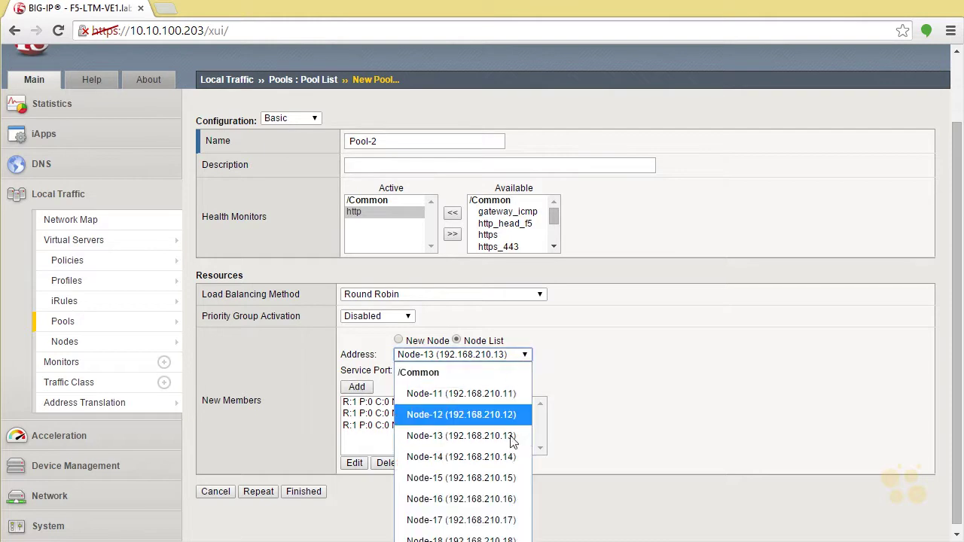
click(506, 458)
click(358, 388)
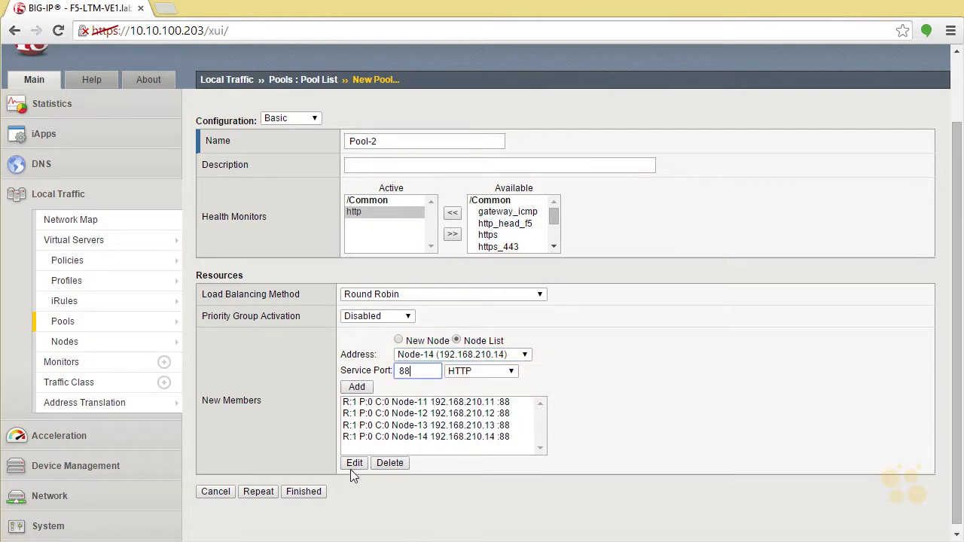
click(309, 492)
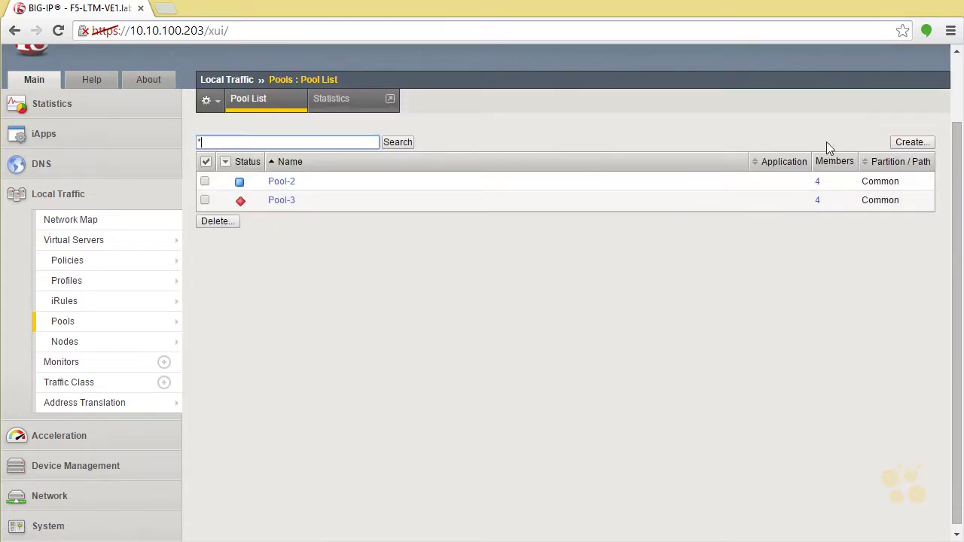
Start a new pool named Pool-1 and make http its active health monitor
click(920, 145)
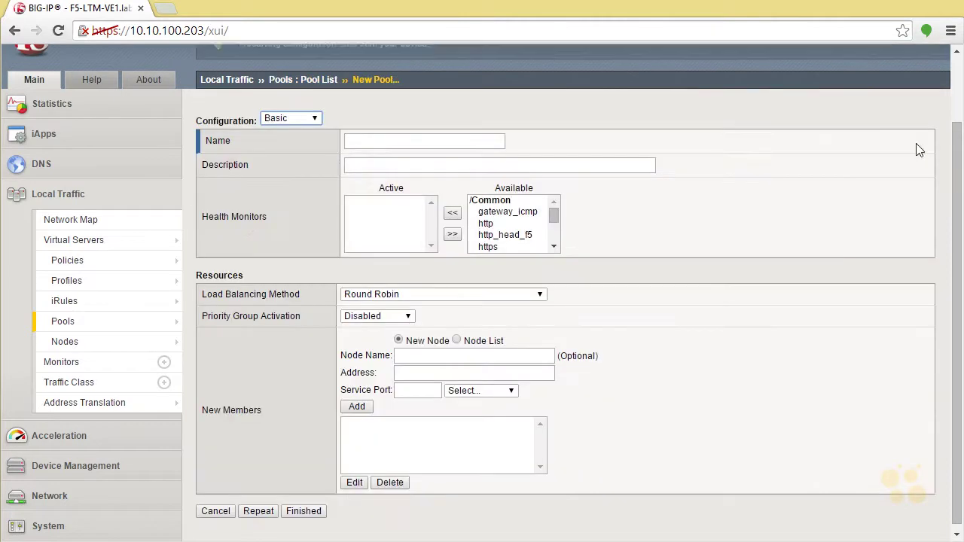
click(397, 142)
text(Pool-1)
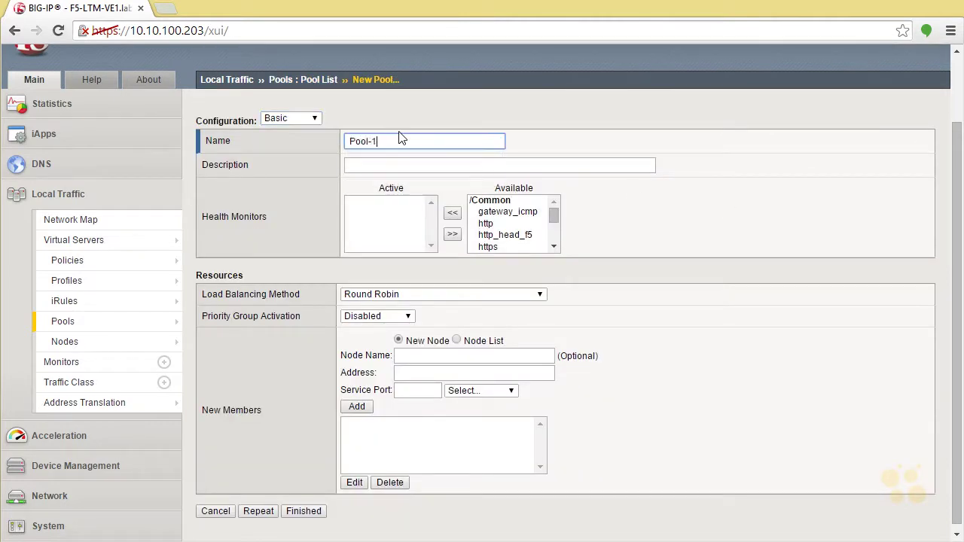
click(491, 225)
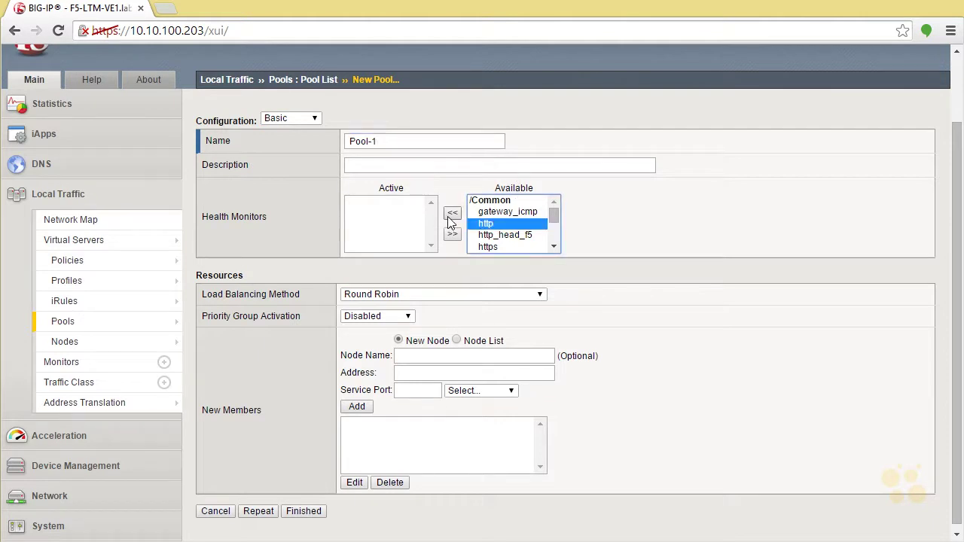
click(452, 214)
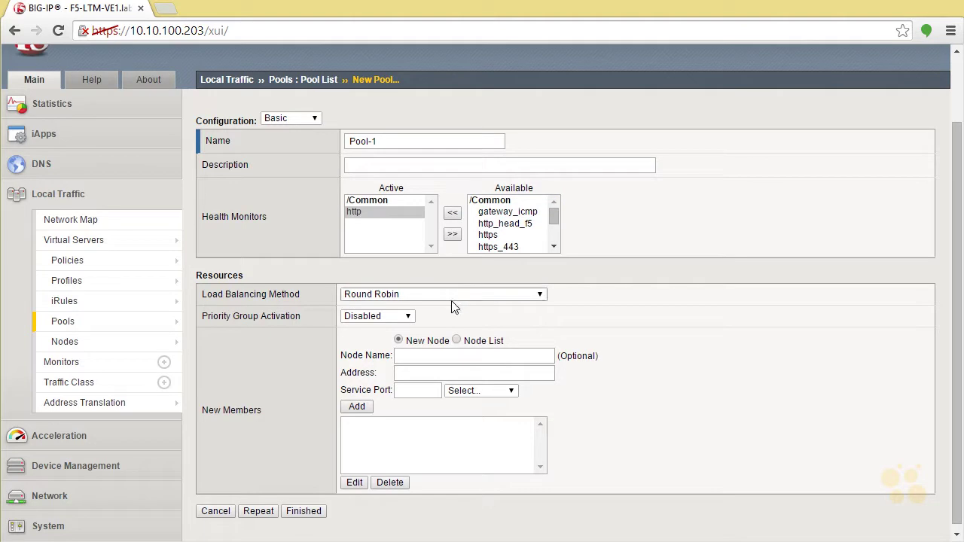
Set Pool-1's priority group activation to less than 3 available members
click(392, 316)
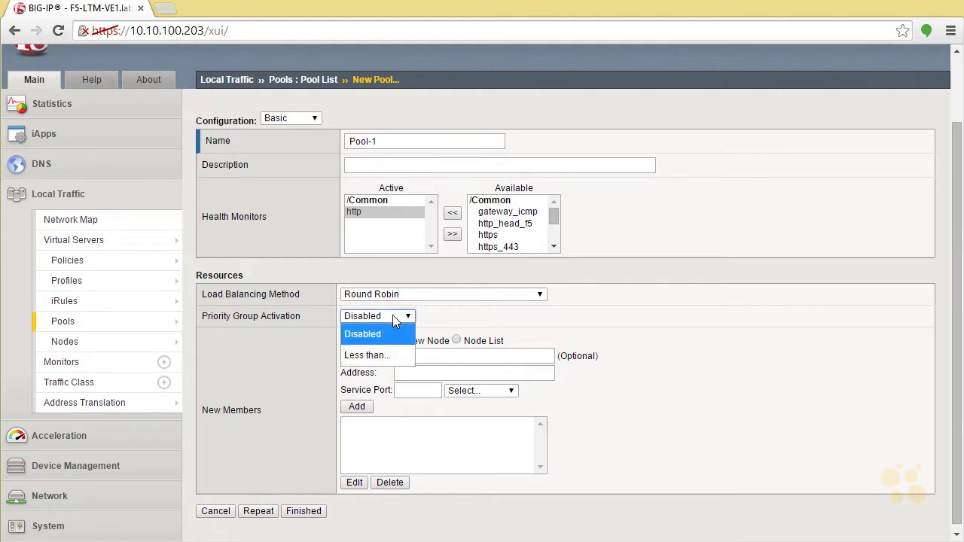
click(377, 355)
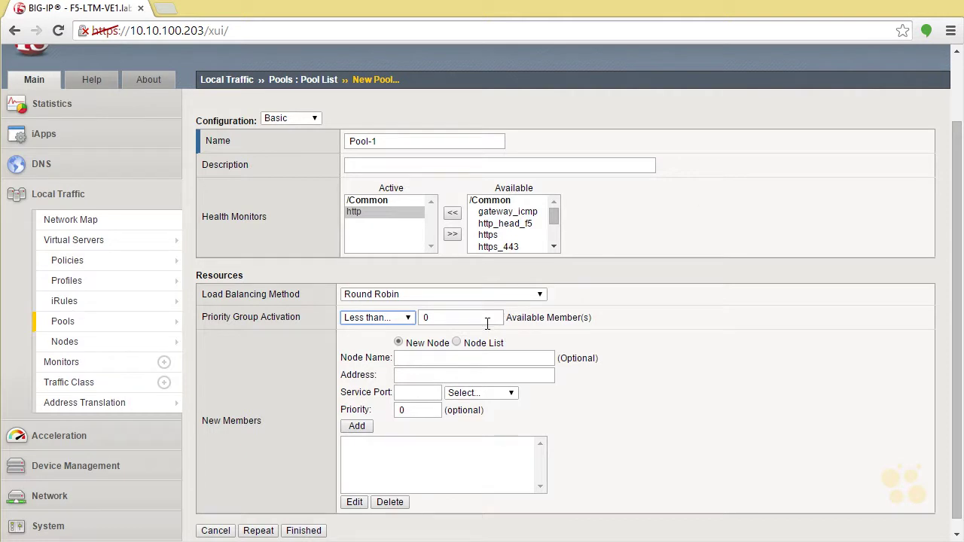
click(464, 318)
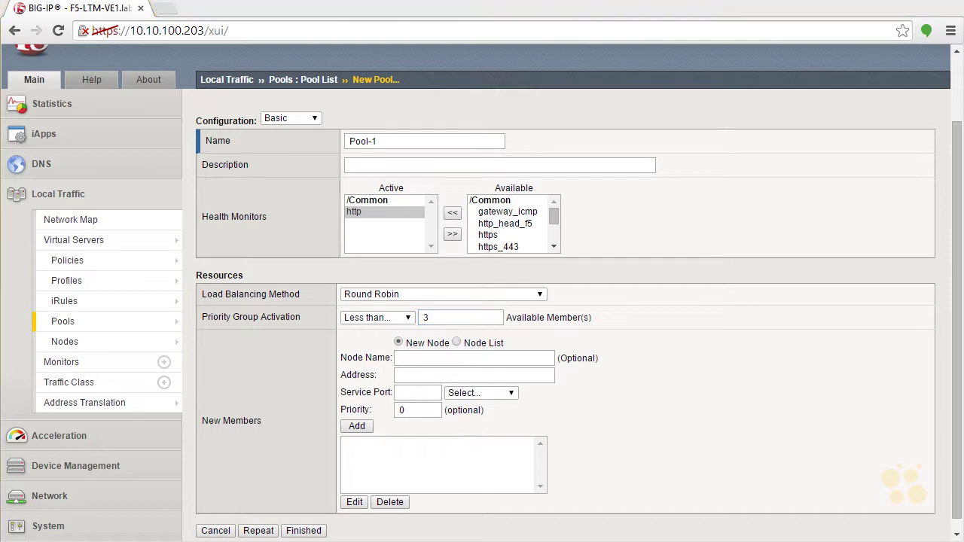
Add Node-11 (192.168.210.11) and Node-12 (192.168.210.12) from the node list to Pool-1 on HTTP port 80 with priority 0
click(458, 345)
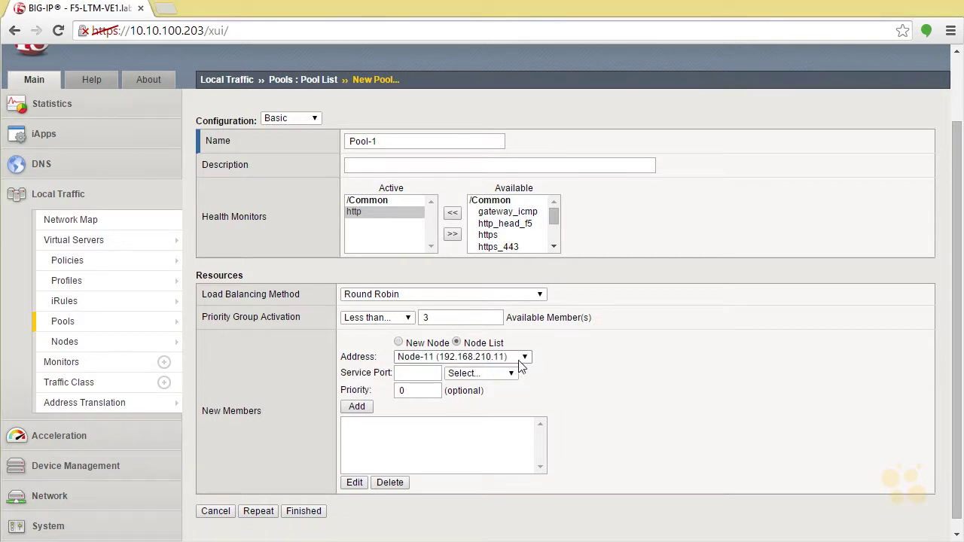
click(474, 376)
click(471, 214)
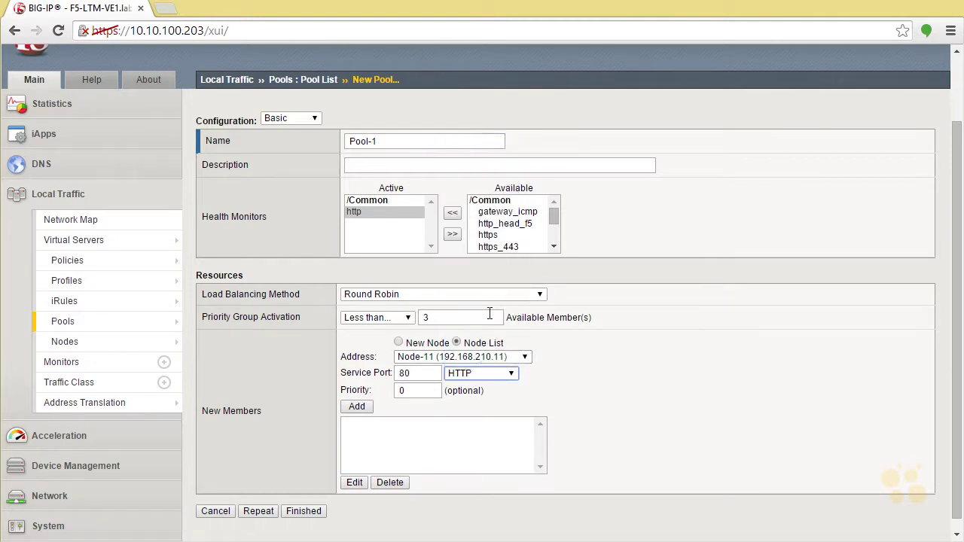
click(358, 407)
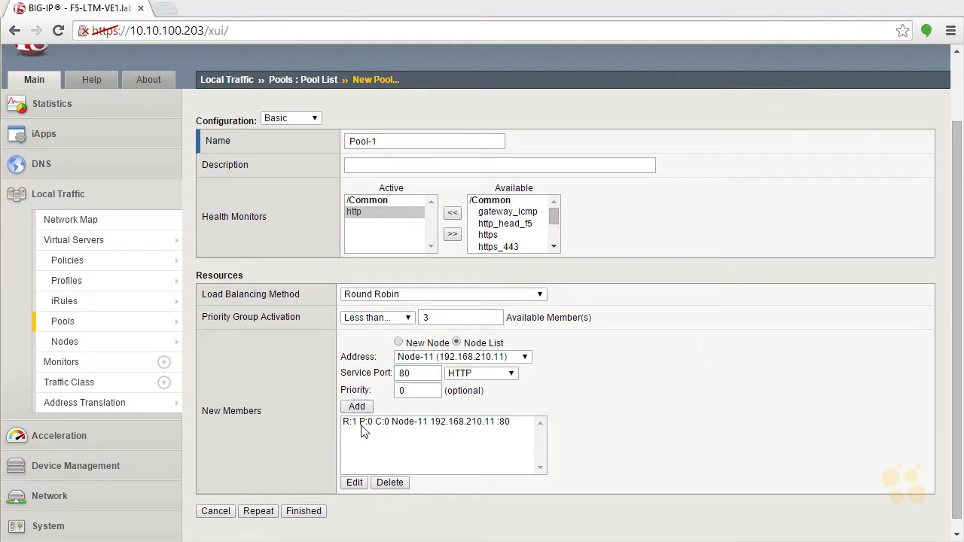
click(526, 362)
click(484, 417)
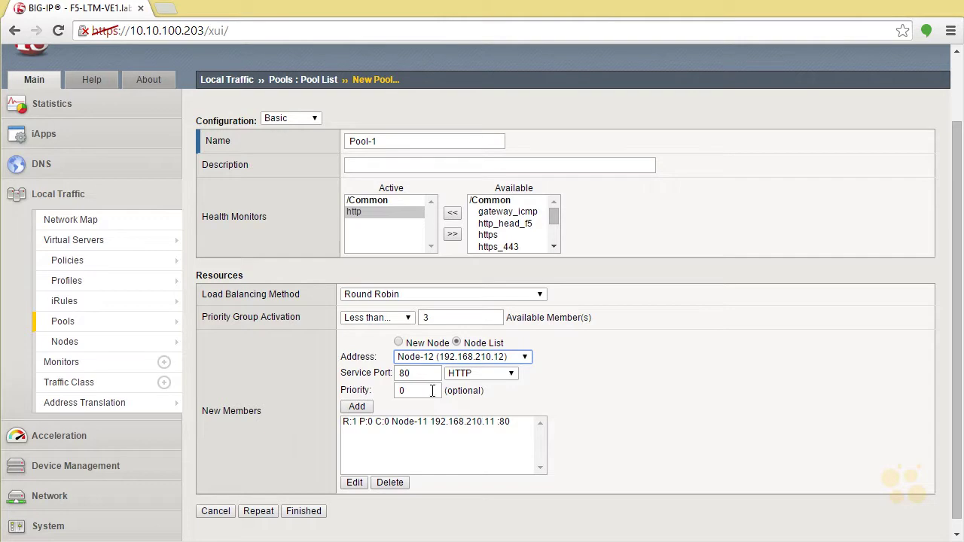
click(362, 408)
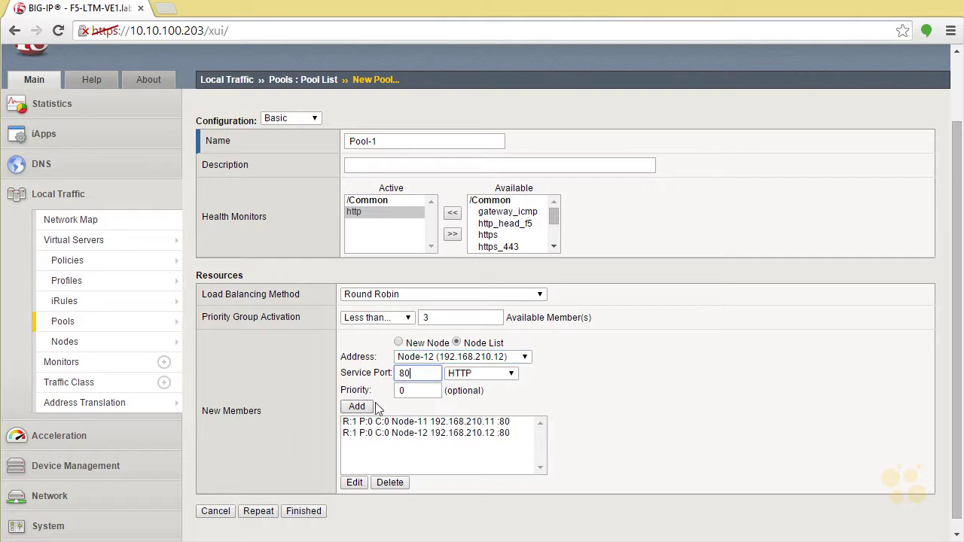
Add Node-13, Node-14 and Node-15 to the Pool-1 members on port 80 with priority 1
click(524, 359)
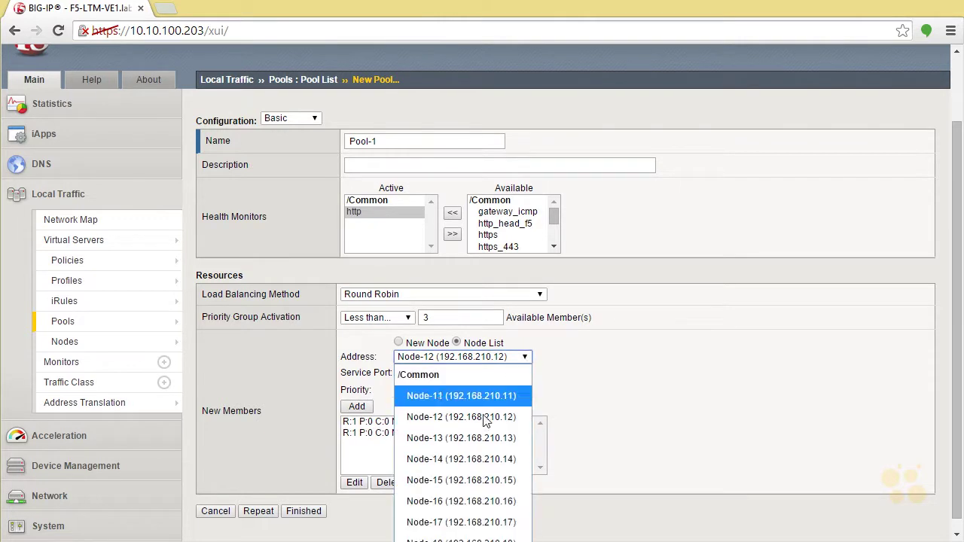
click(473, 435)
double_click(413, 391)
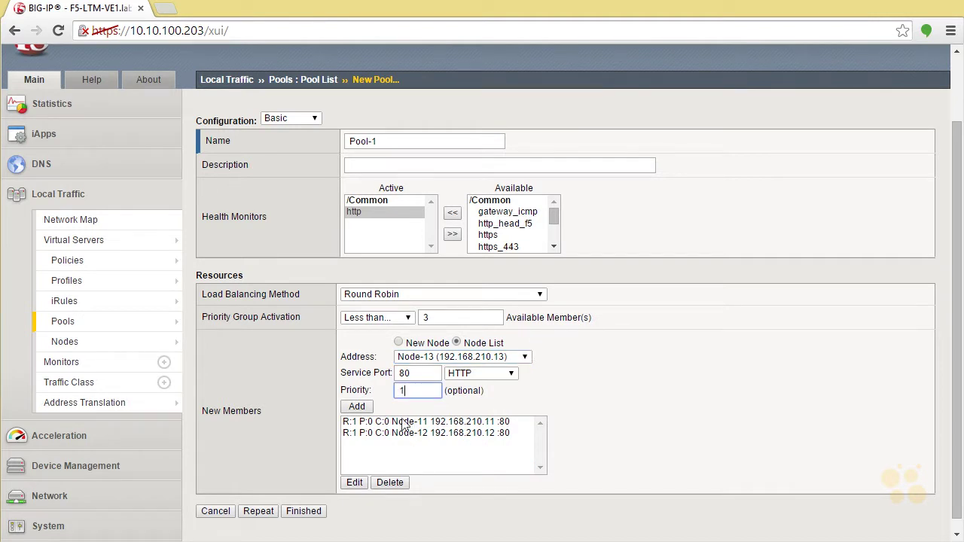
click(357, 407)
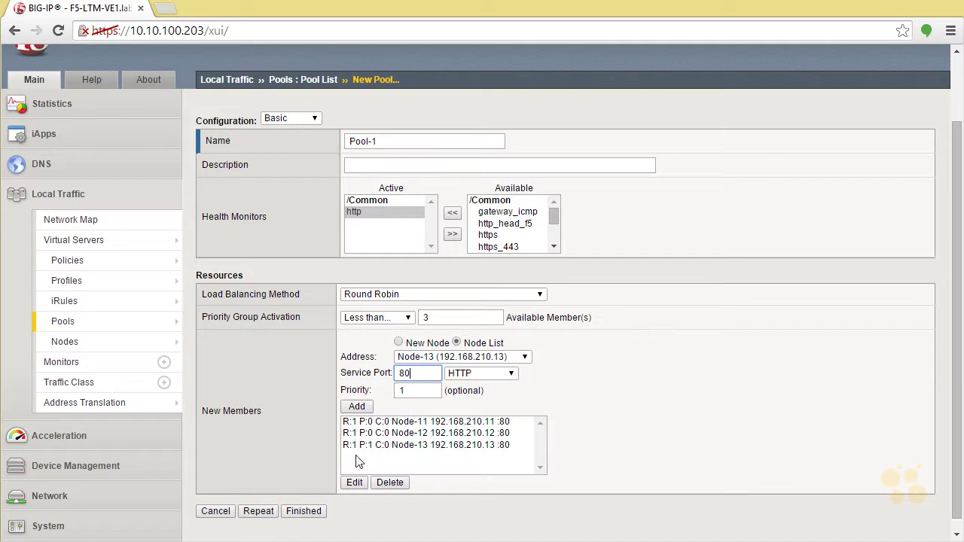
click(518, 357)
click(490, 458)
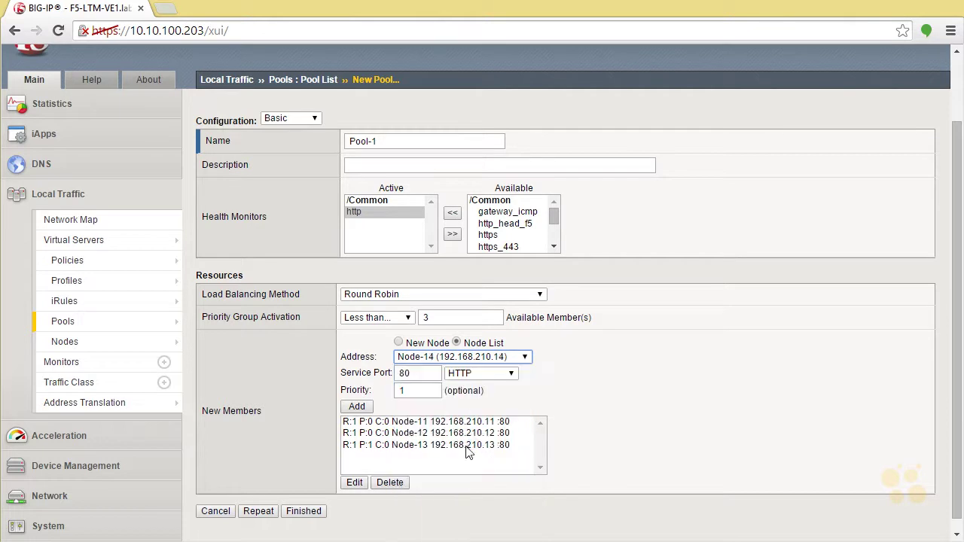
click(359, 407)
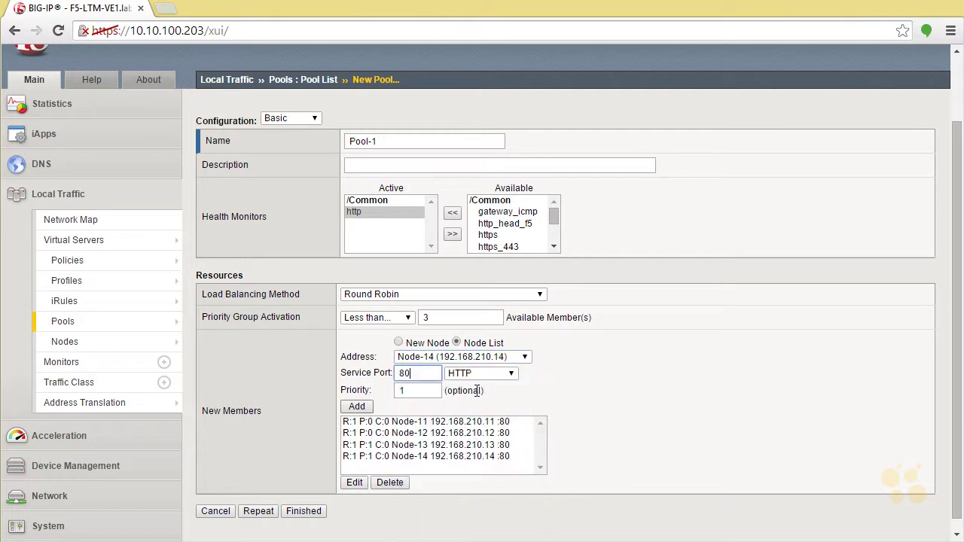
click(526, 360)
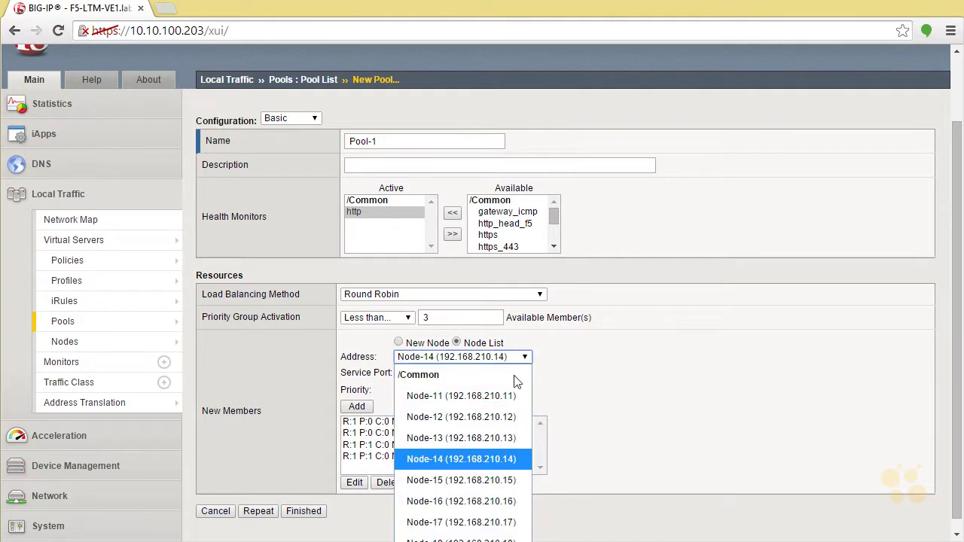
click(476, 483)
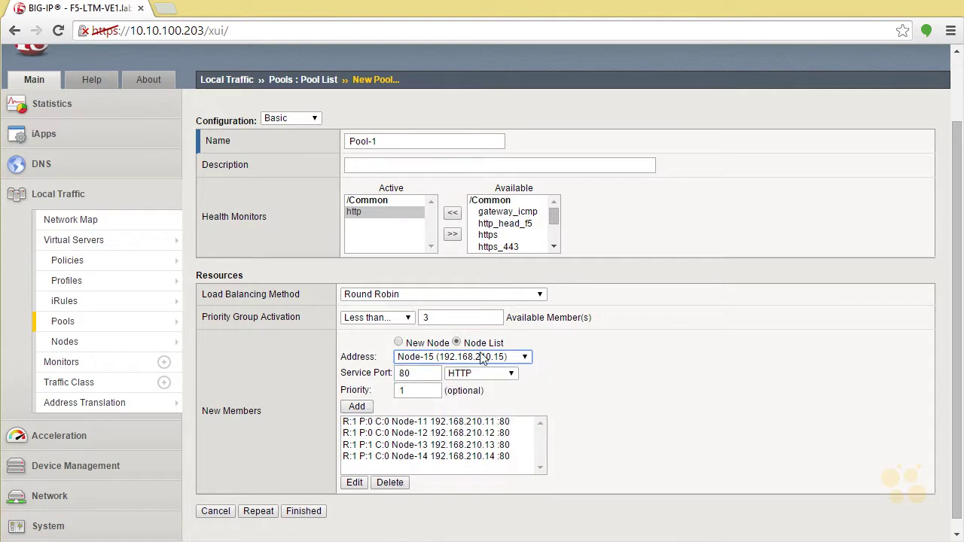
click(358, 409)
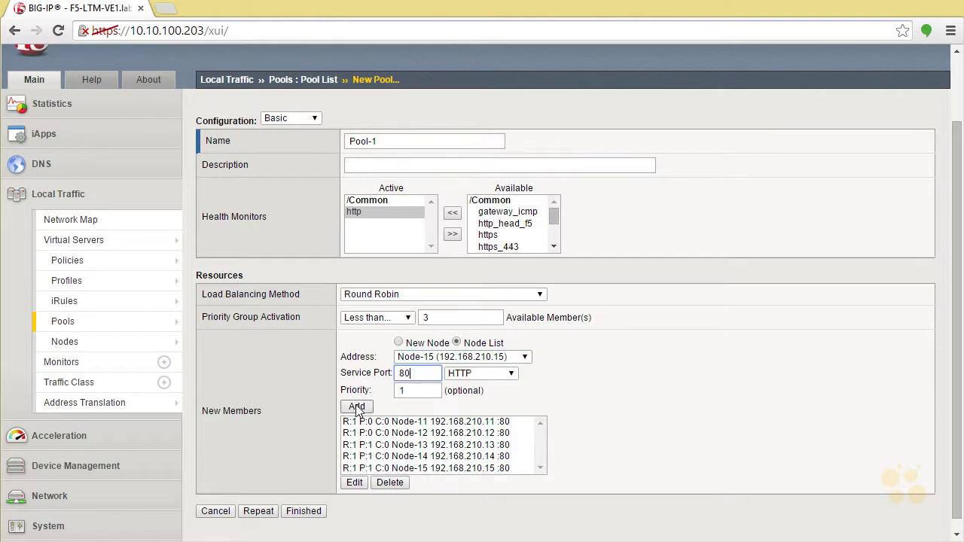
Add Node-16 and Node-17 to the Pool-1 members on port 80 with priority 2
click(525, 357)
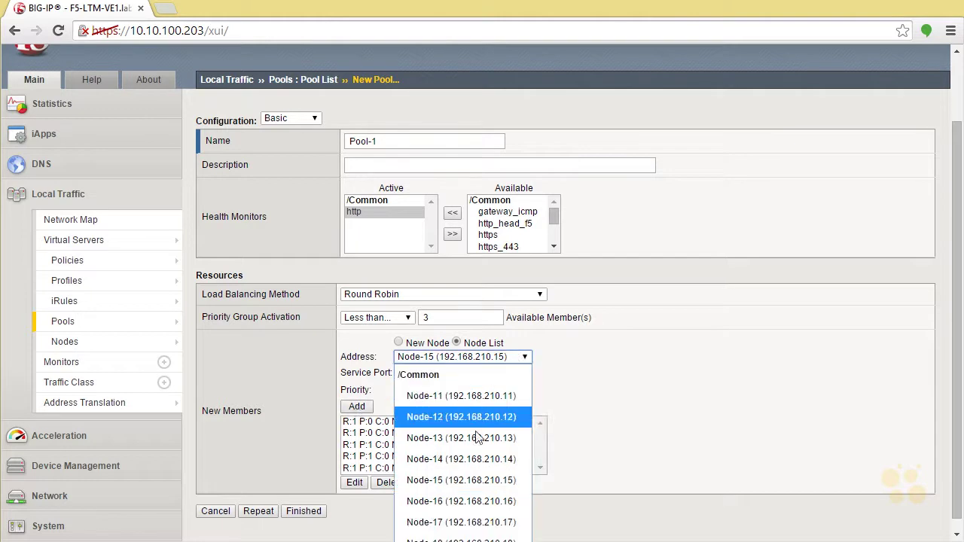
click(470, 503)
double_click(405, 392)
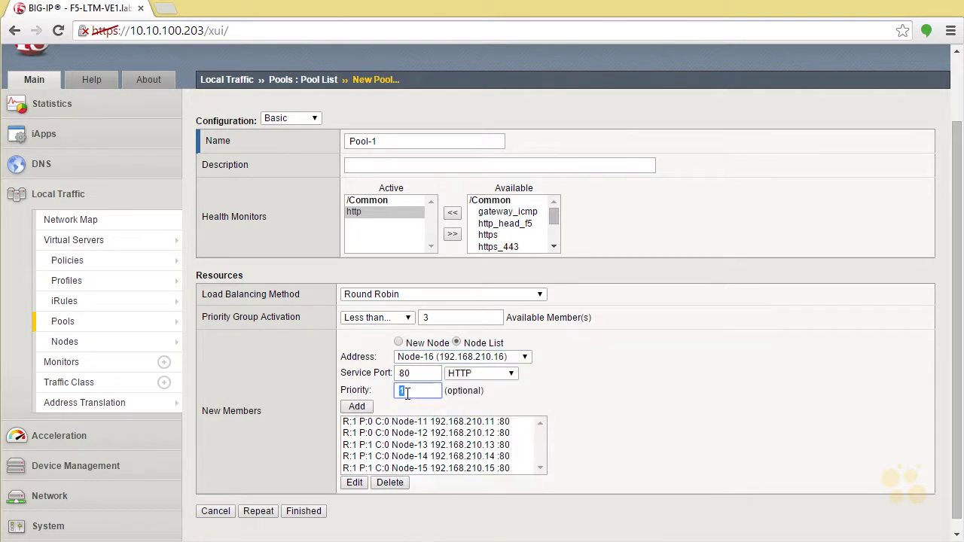
click(360, 408)
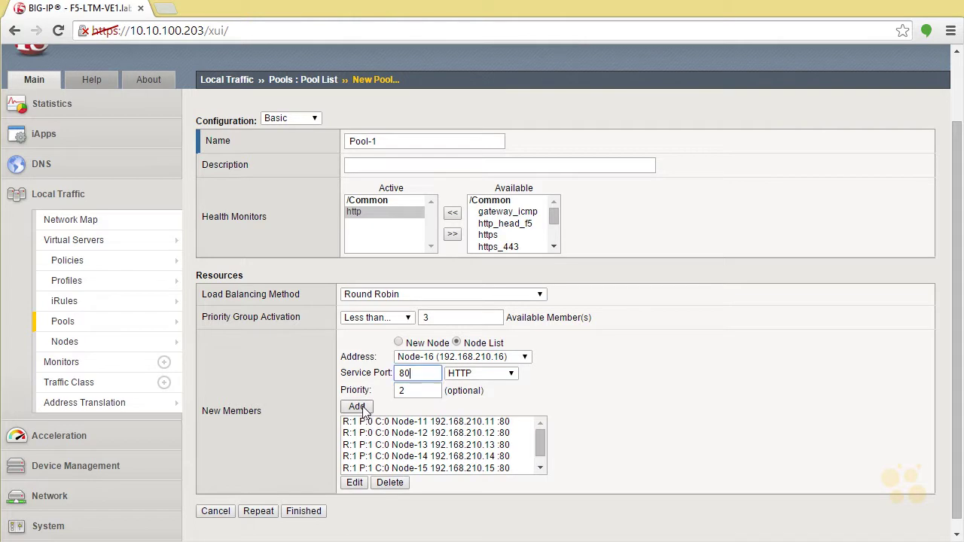
click(520, 357)
click(461, 522)
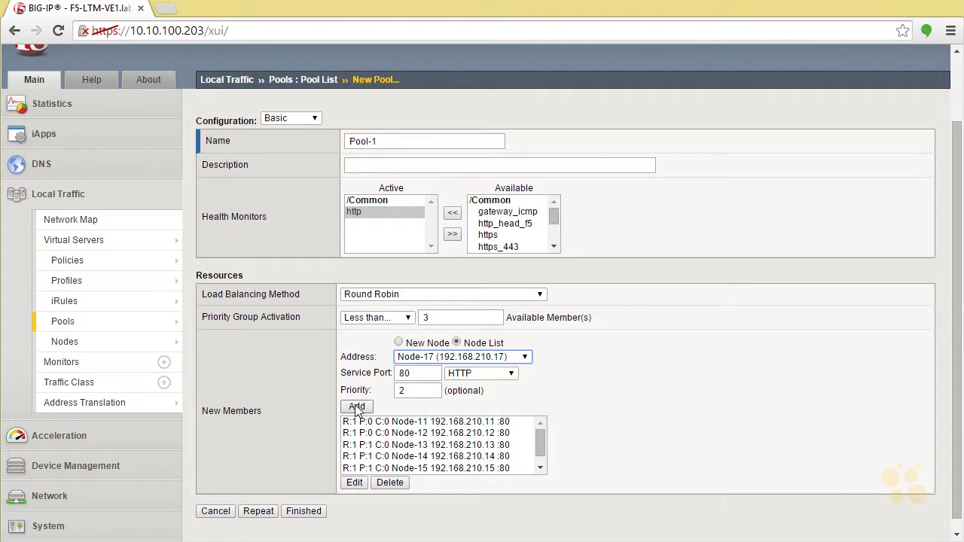
key(Tab)
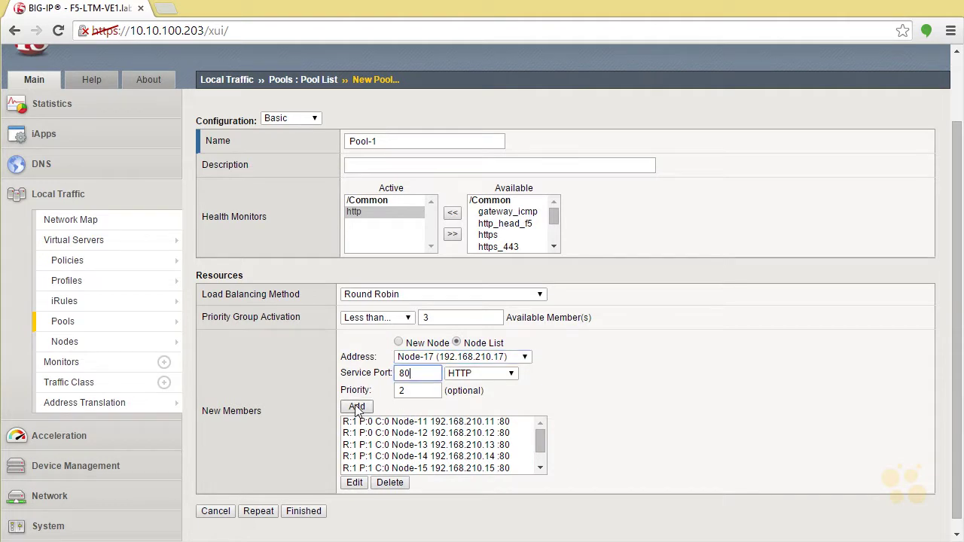
Add Node-18, Node-19 and Node-20 to the Pool-1 members on port 80 with priority 3
click(493, 364)
key(Down)
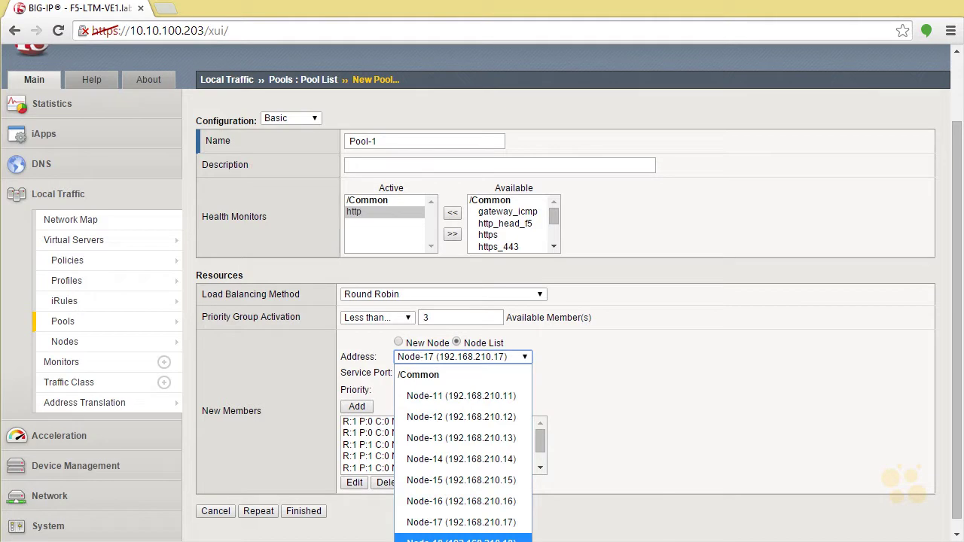
key(Return)
double_click(409, 390)
text(3)
click(357, 406)
click(496, 360)
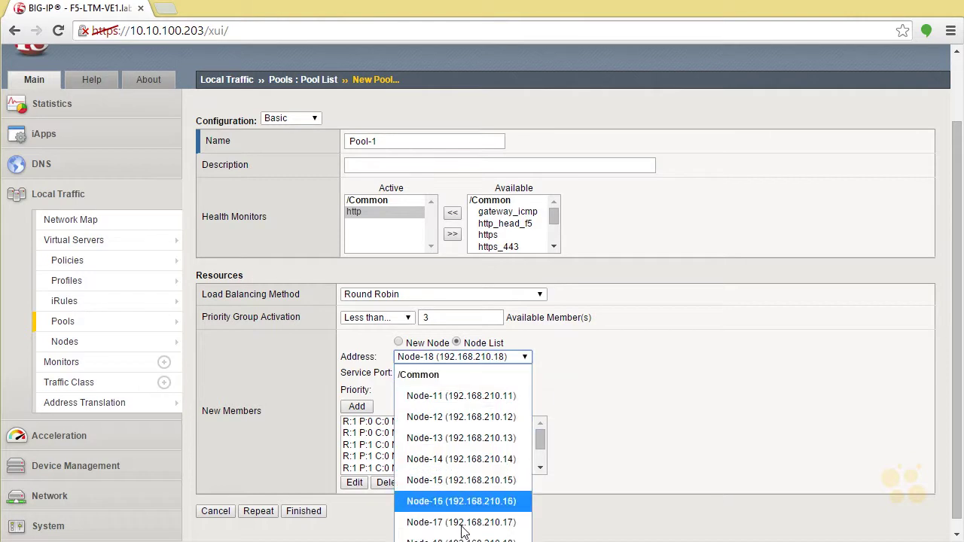
click(457, 541)
click(358, 406)
click(495, 359)
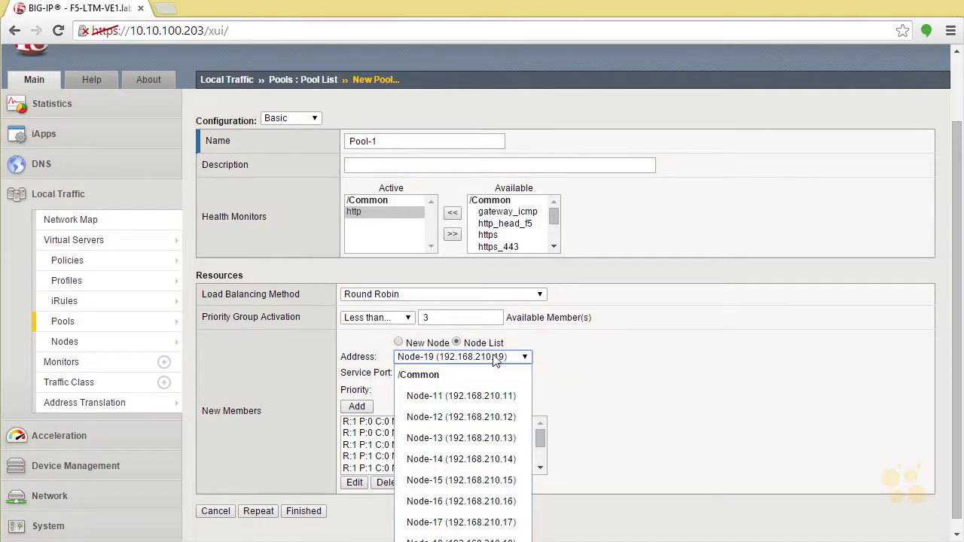
click(457, 541)
click(359, 407)
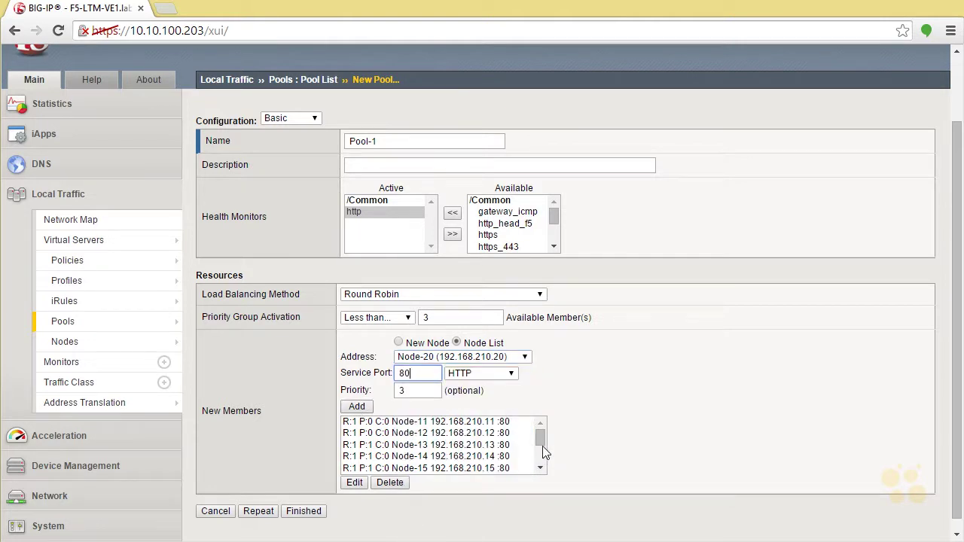
Review the Pool-1 member list and finish creating the pool
drag(540, 443, 537, 458)
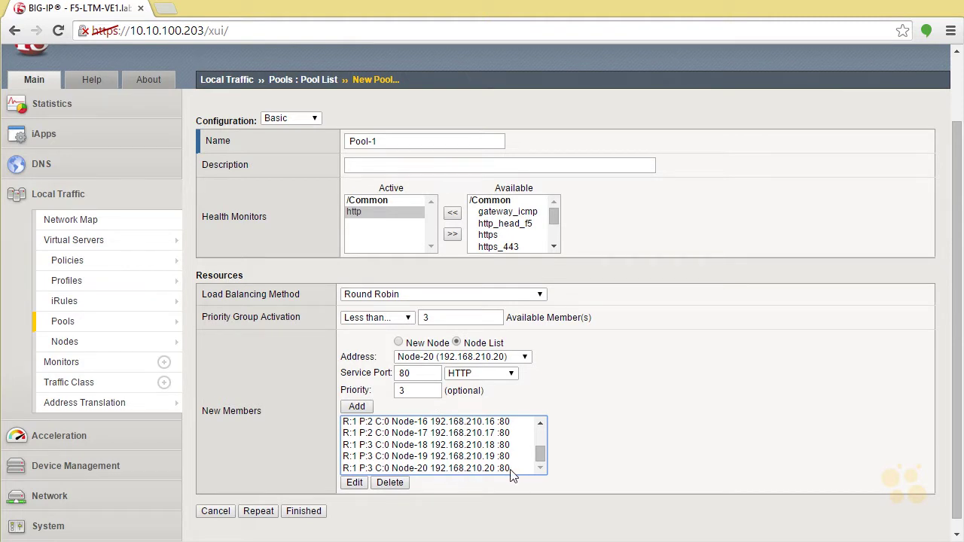
mouse_move(542, 451)
mouse_down()
mouse_move(544, 437)
mouse_move(539, 478)
mouse_move(544, 439)
mouse_up()
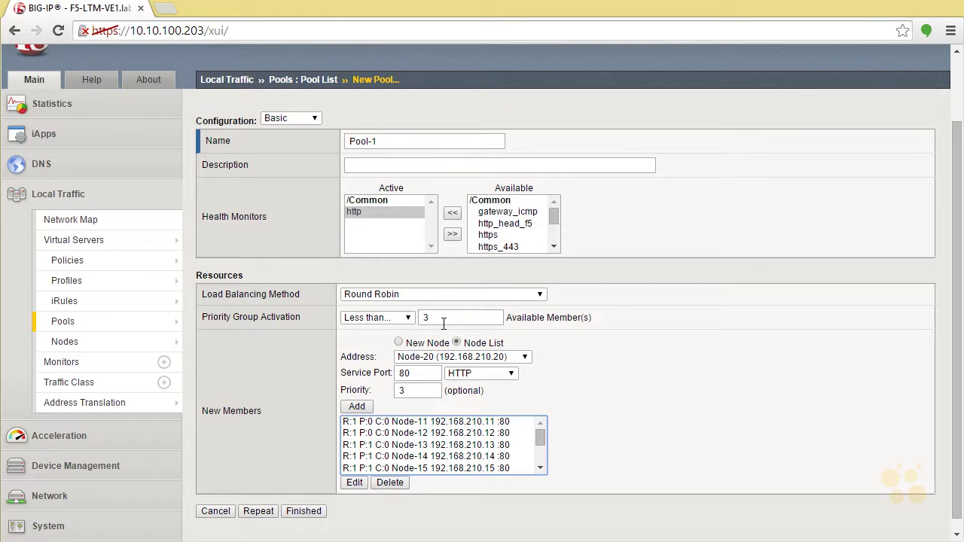
click(304, 511)
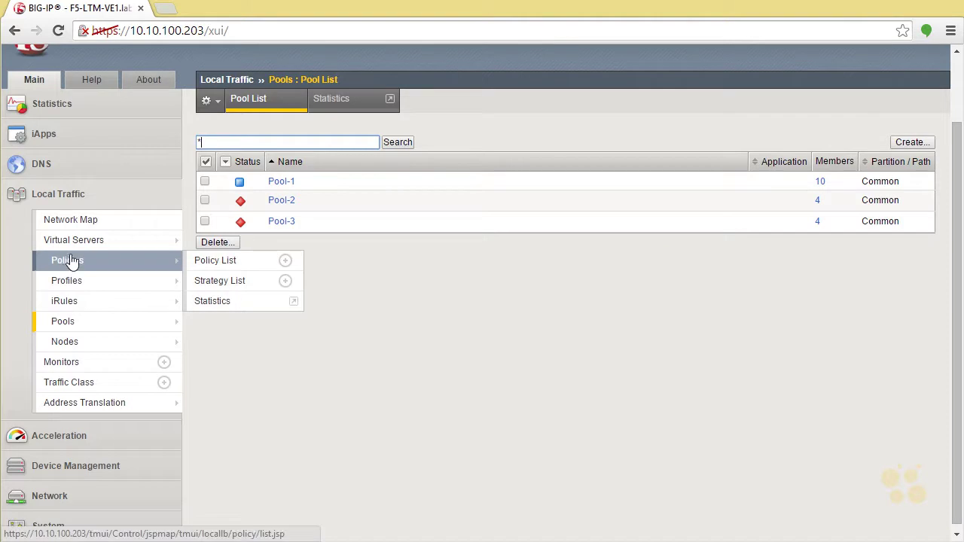
Open the form for a new virtual server from the virtual server list and start entering its name
mouse_move(74, 249)
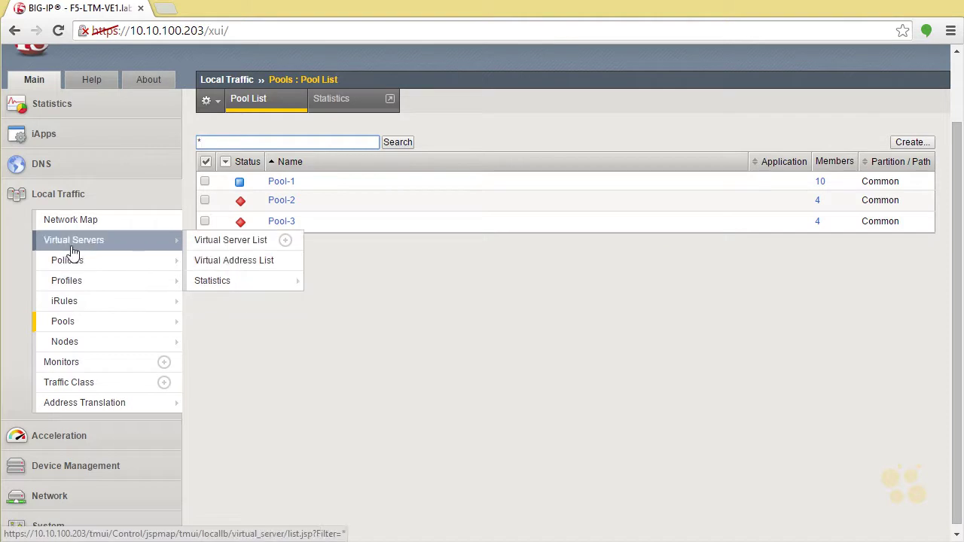
click(72, 248)
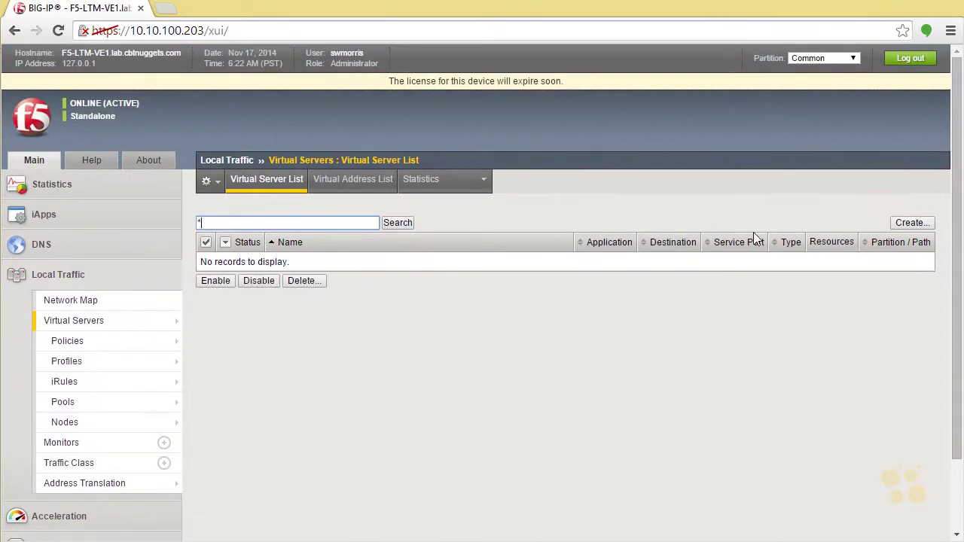
click(913, 222)
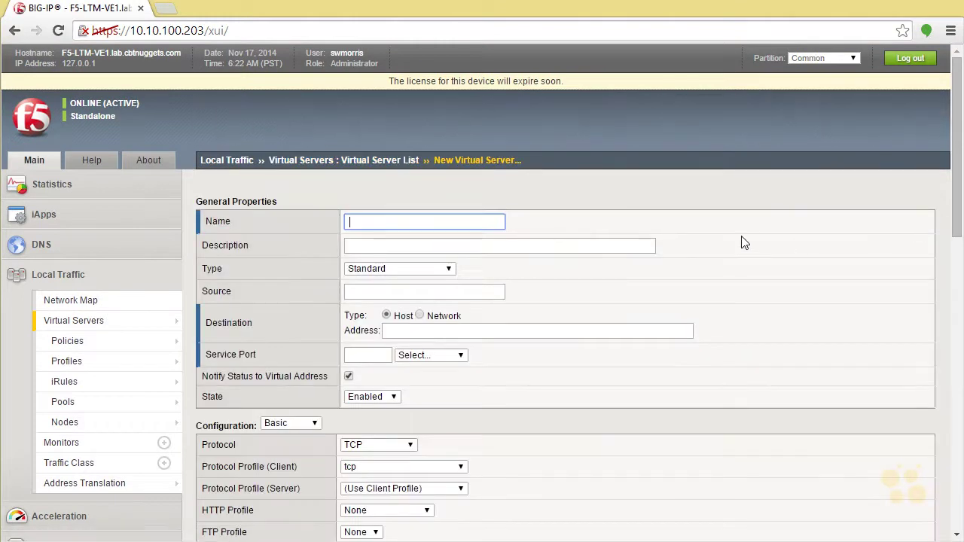
drag(960, 181, 961, 143)
text(Ser)
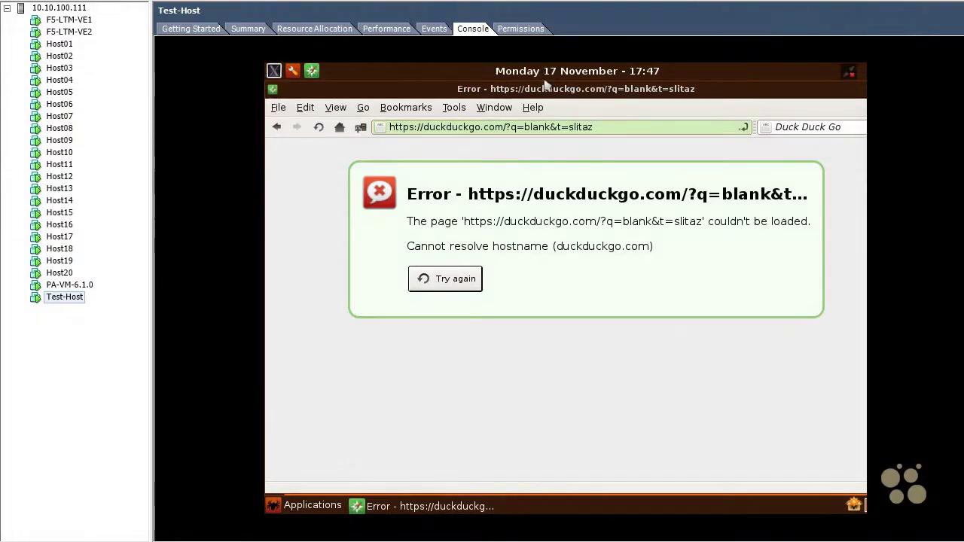
Switch to the Test-Host console and test 192.168.201.103 in its browser, reloading the page to see which real server answers
click(593, 126)
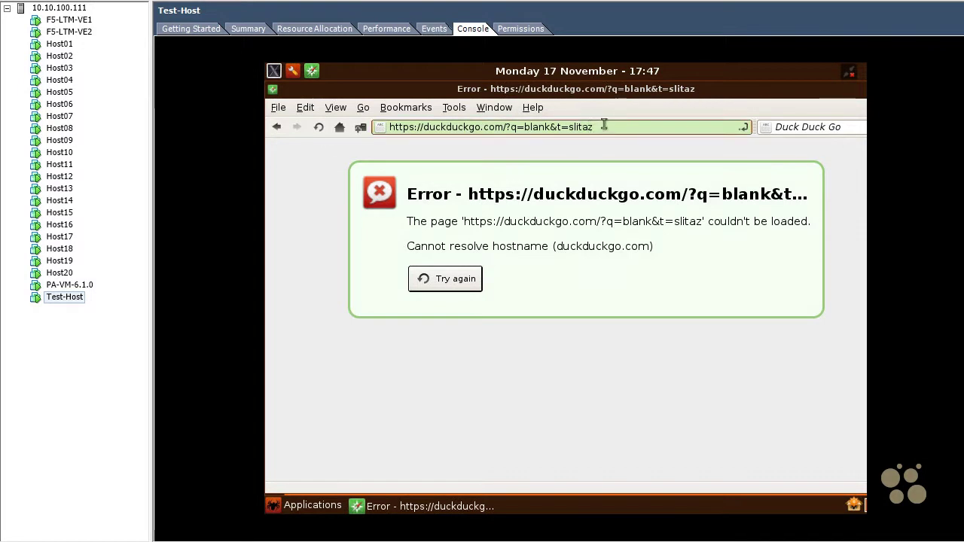
triple_click(608, 127)
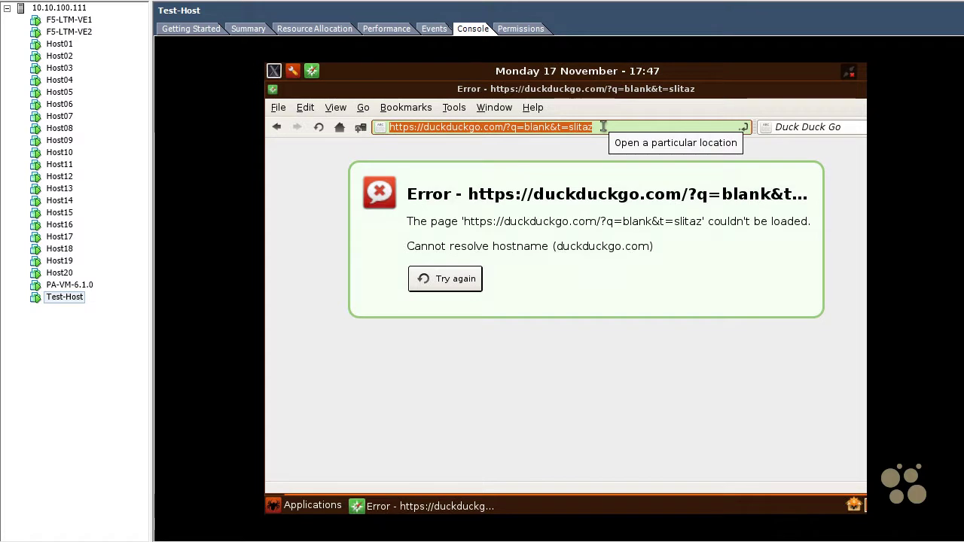
text(192.168.201.)
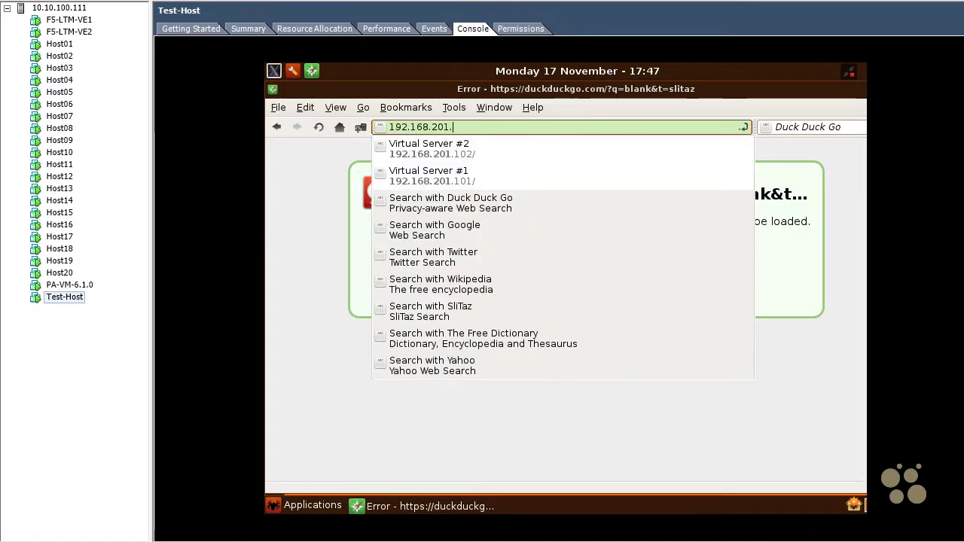
text(103)
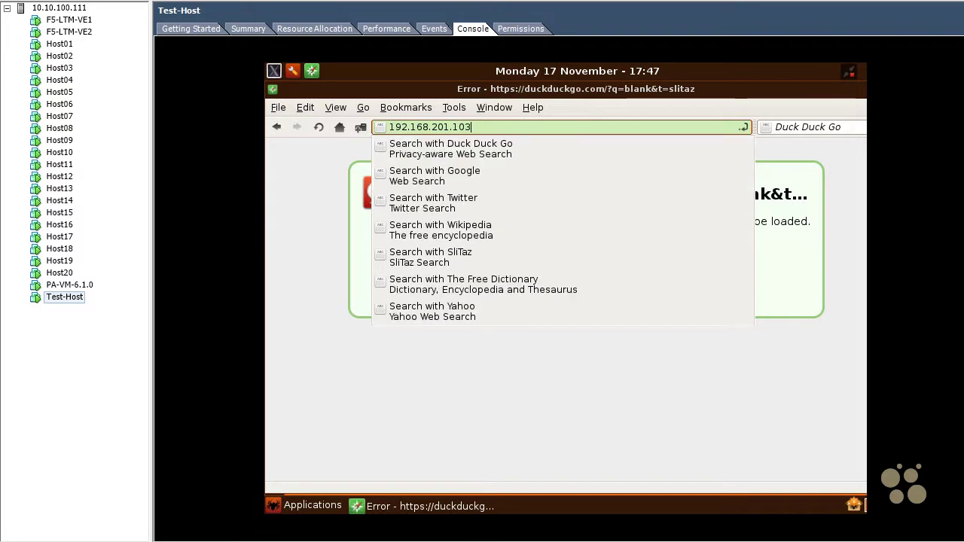
key(Return)
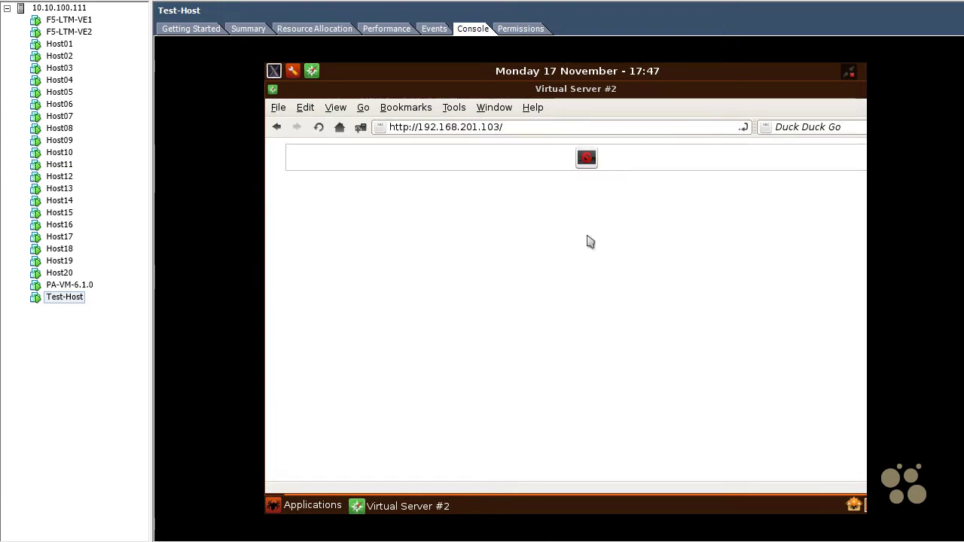
click(523, 128)
key(Return)
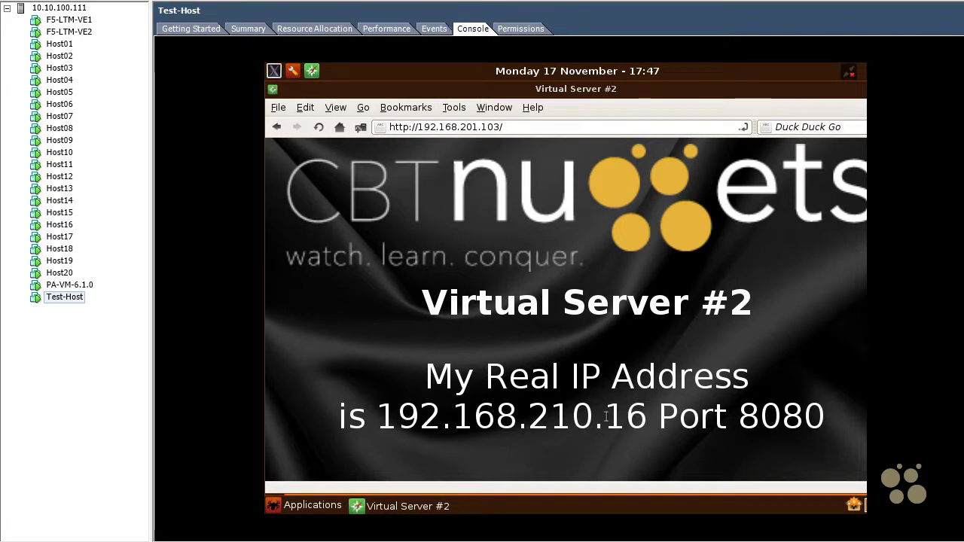
click(319, 128)
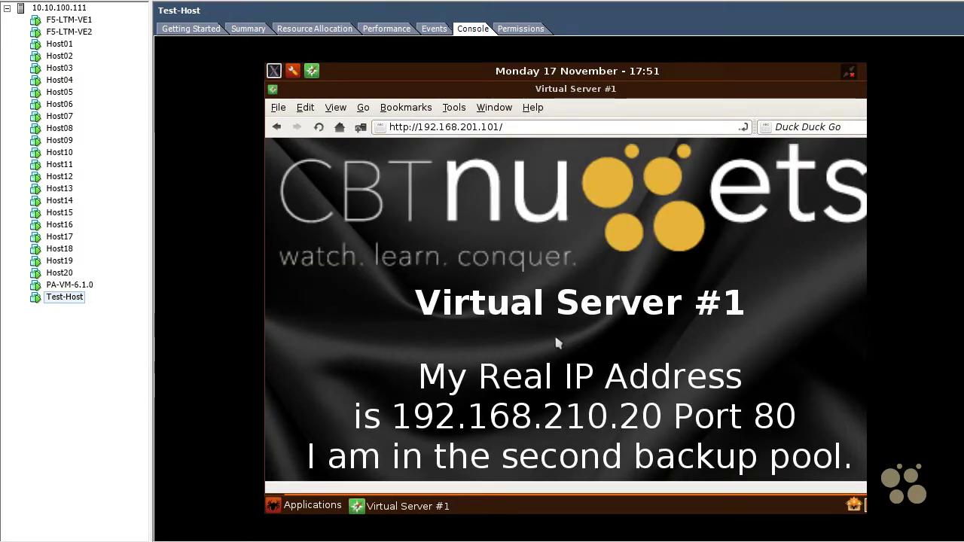
Reload the 192.168.201.101 page repeatedly to check how requests are balanced across the real servers
click(319, 127)
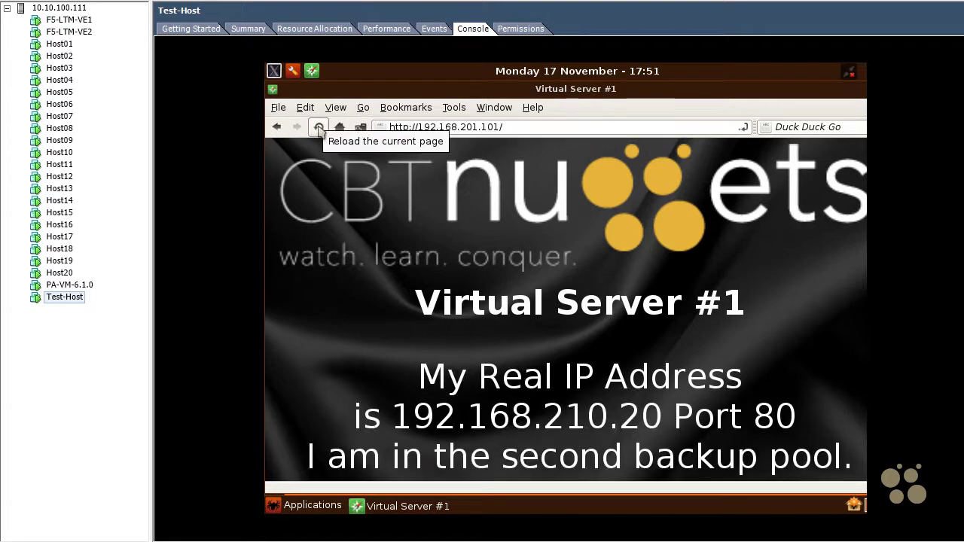
click(319, 127)
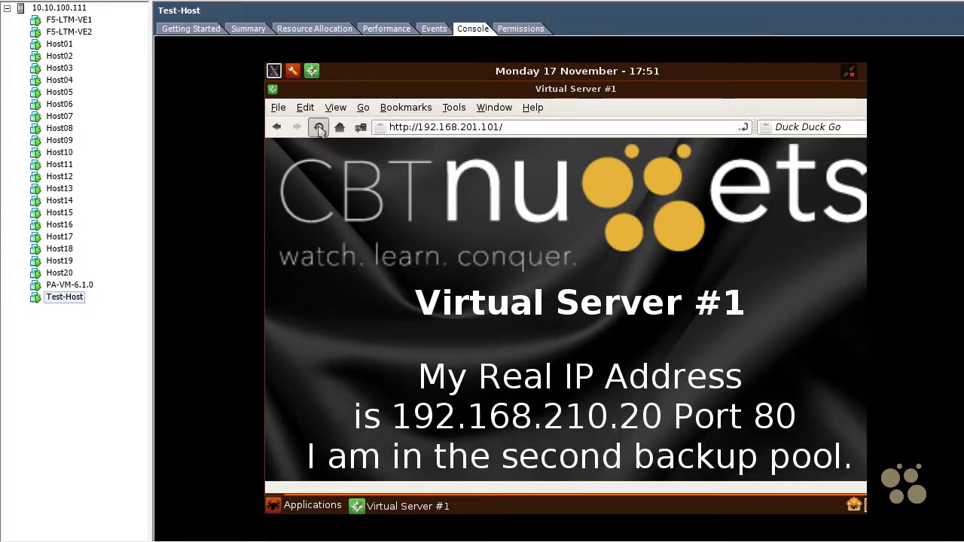
click(318, 130)
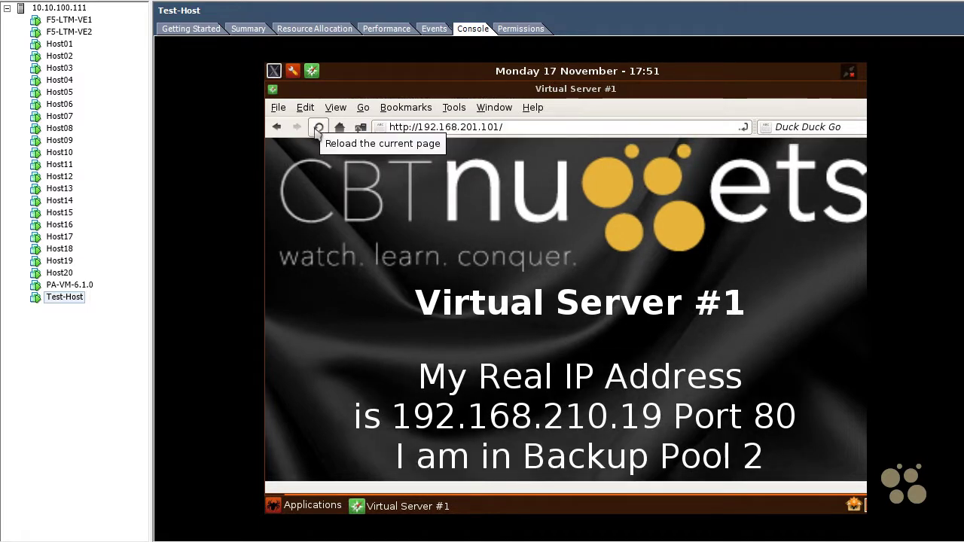
click(318, 128)
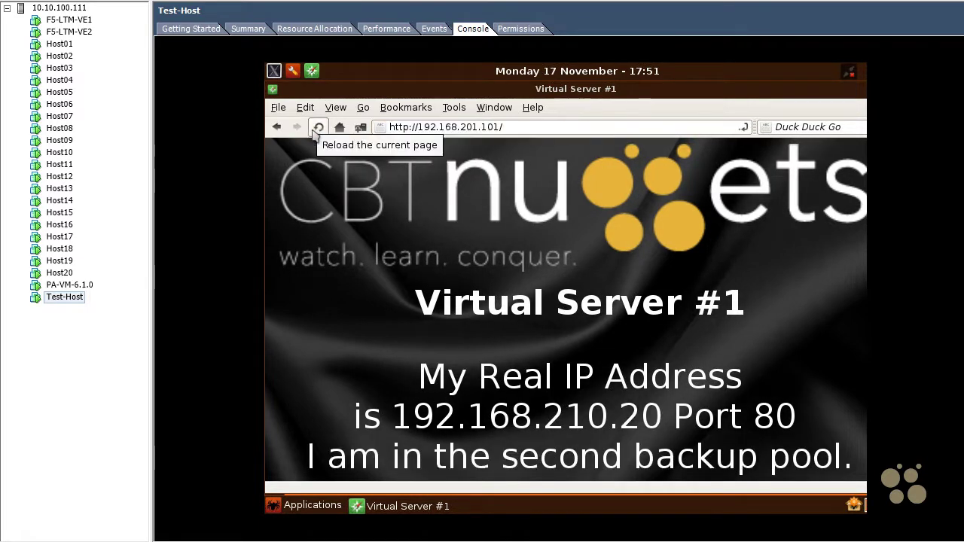
click(318, 129)
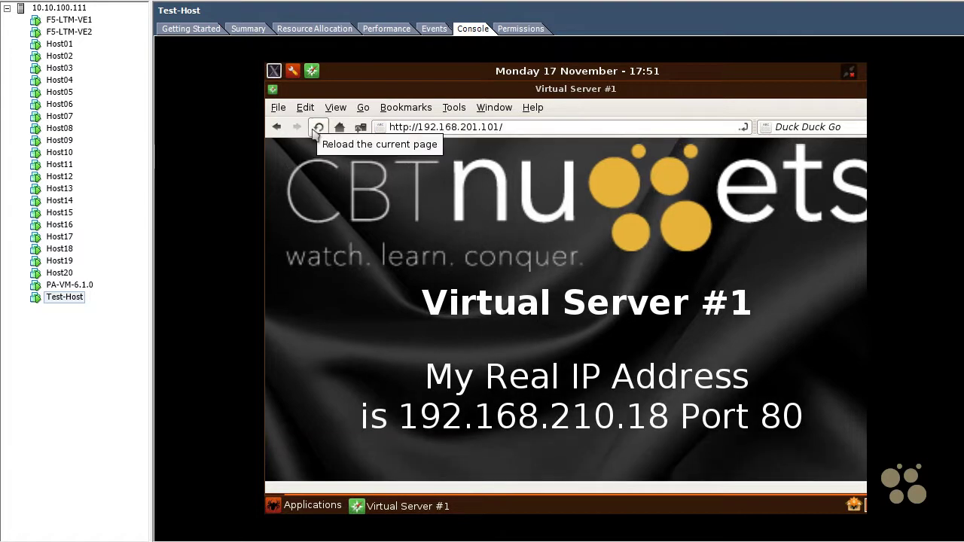
click(317, 130)
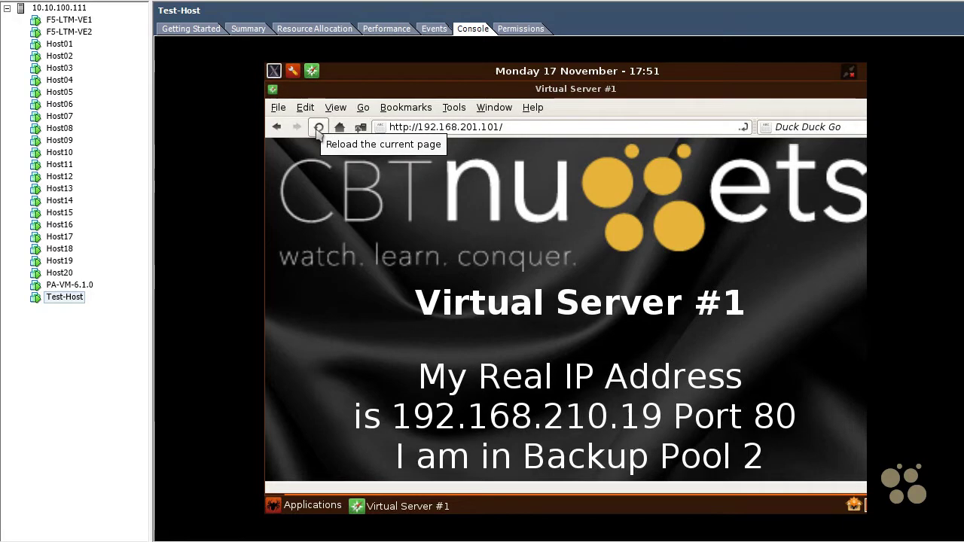
click(318, 130)
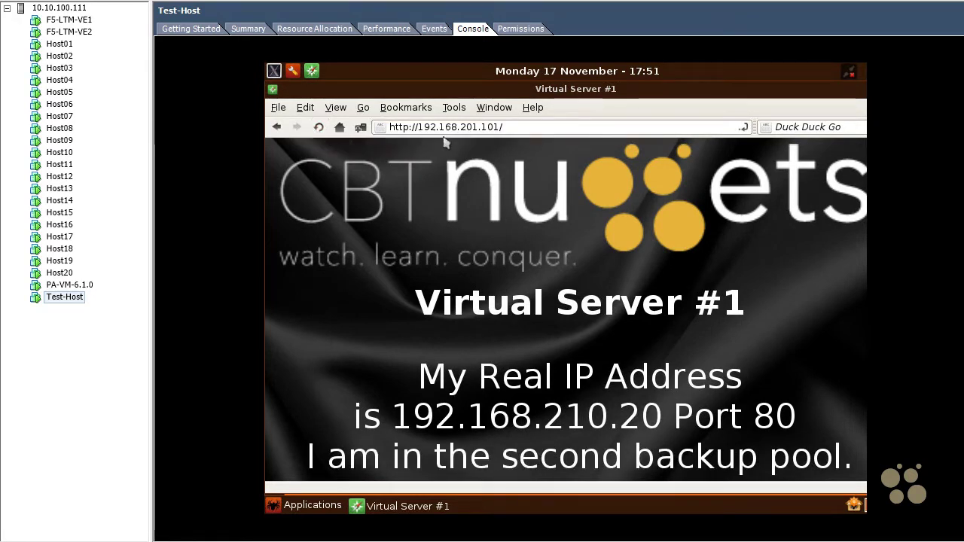
Change the browser address to 192.168.201.102 and reload the page to check which real server and port respond
click(568, 130)
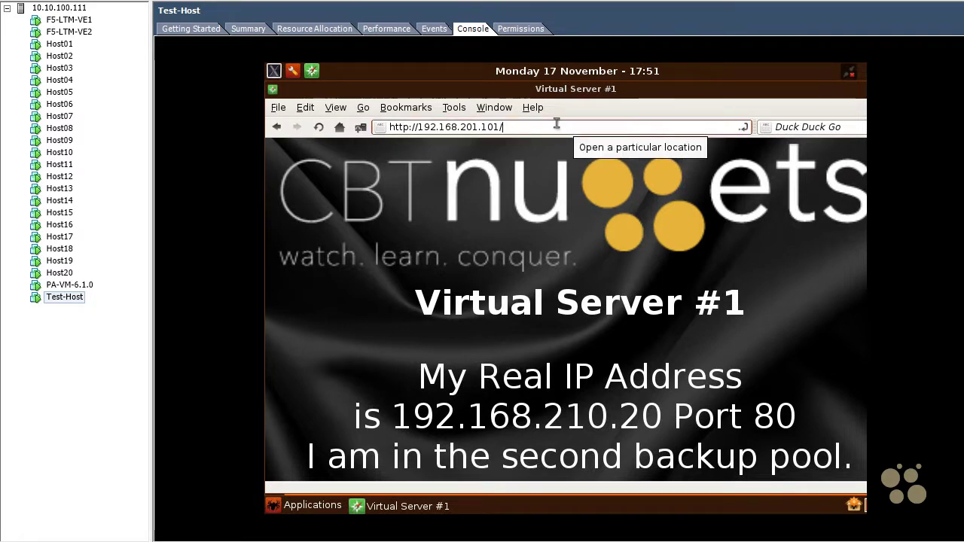
key(BackSpace)
key(BackSpace)
text(2)
key(Return)
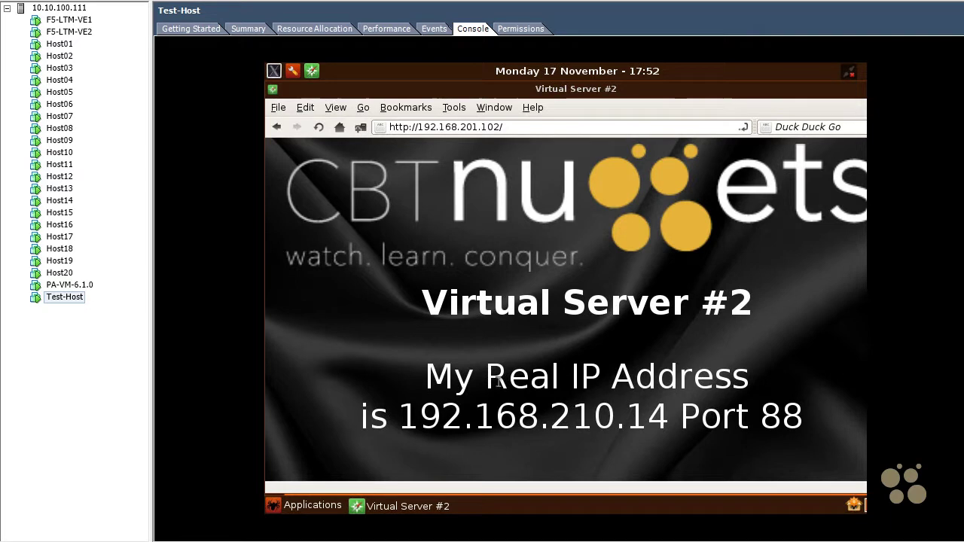
click(320, 128)
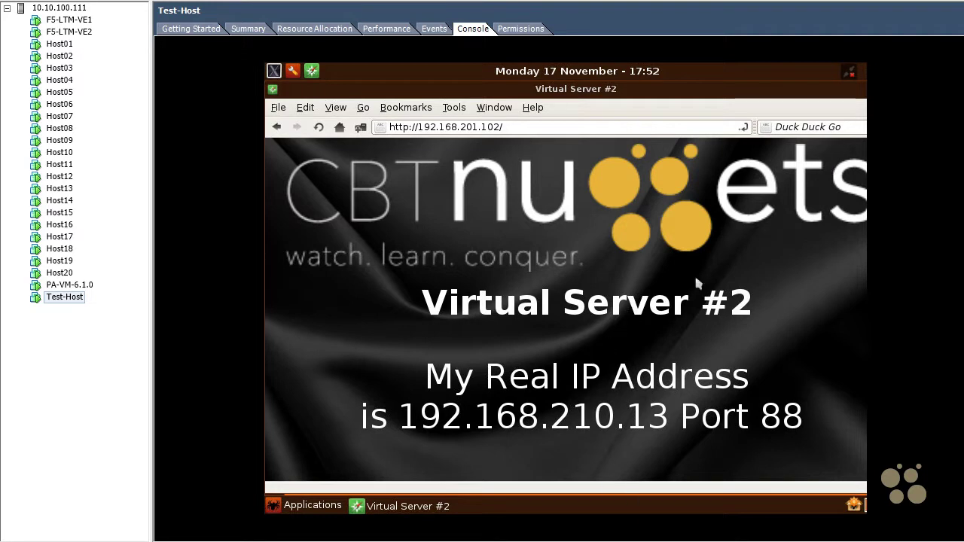
Switch to the F5 Dashboard window in Chrome and examine the availability of the nodes and pools
mouse_move(672, 541)
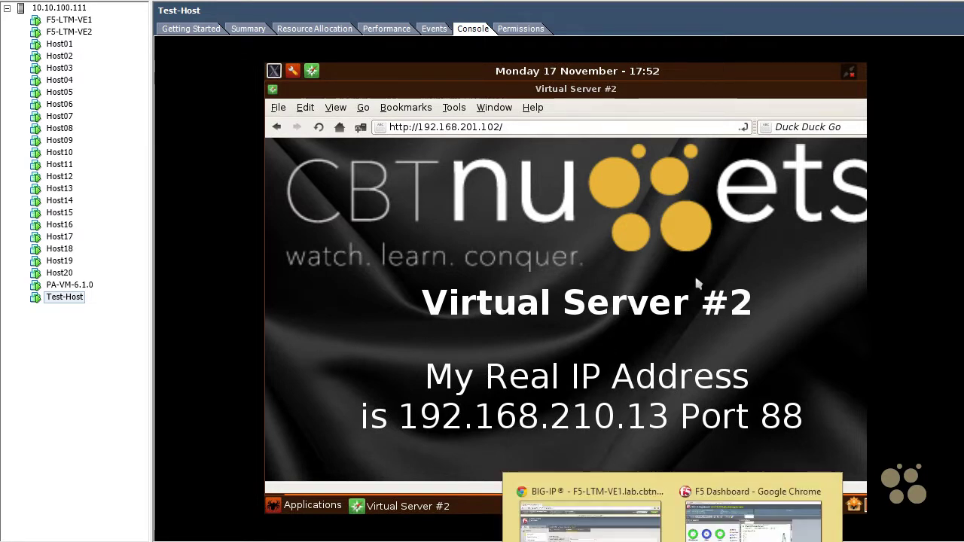
click(753, 520)
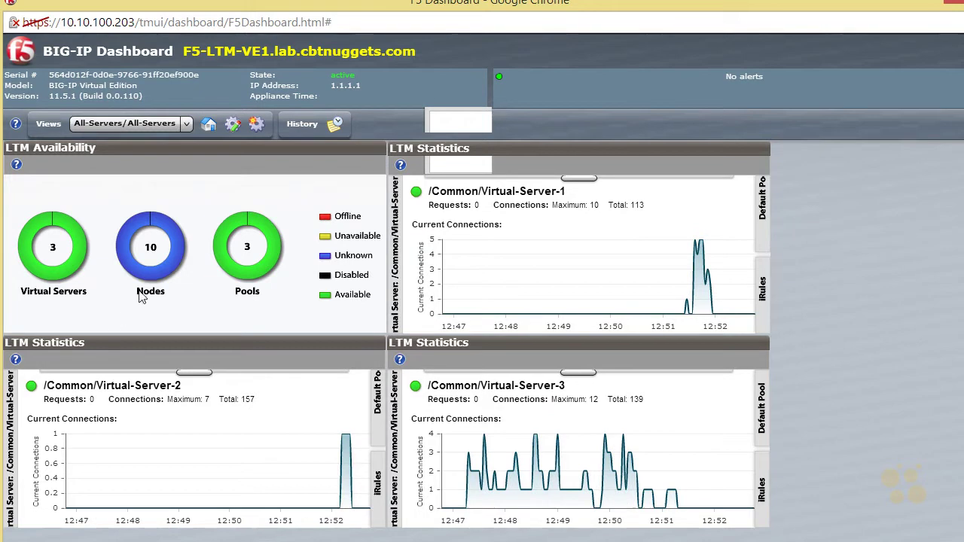
mouse_move(175, 276)
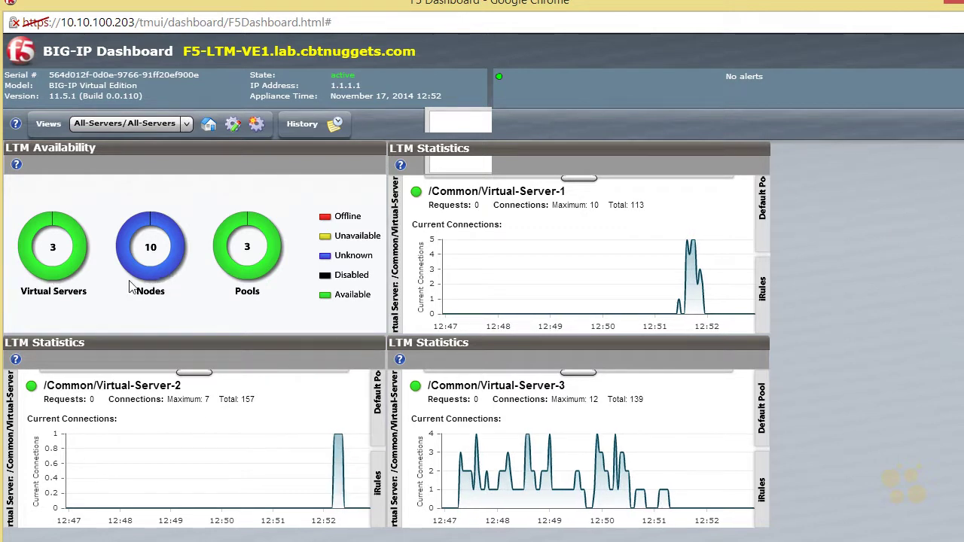
mouse_move(254, 280)
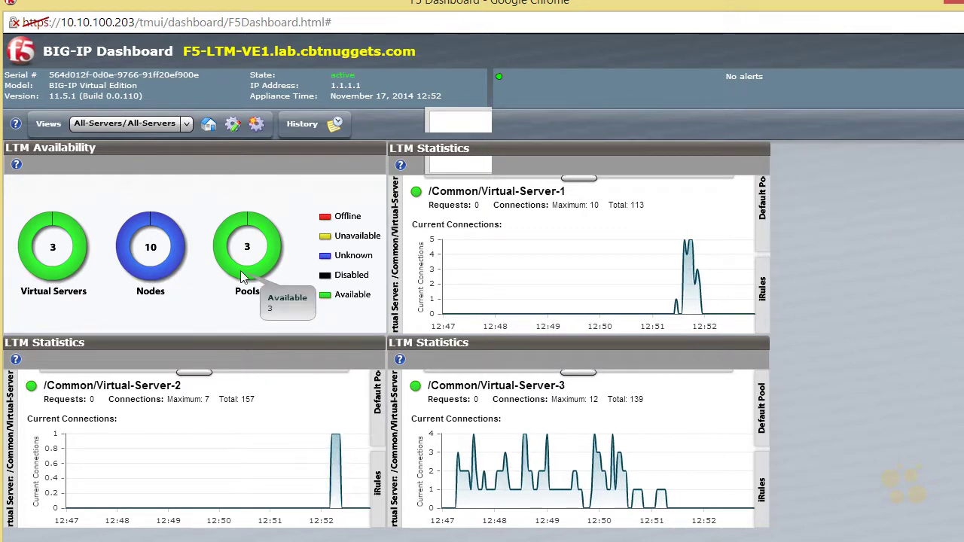